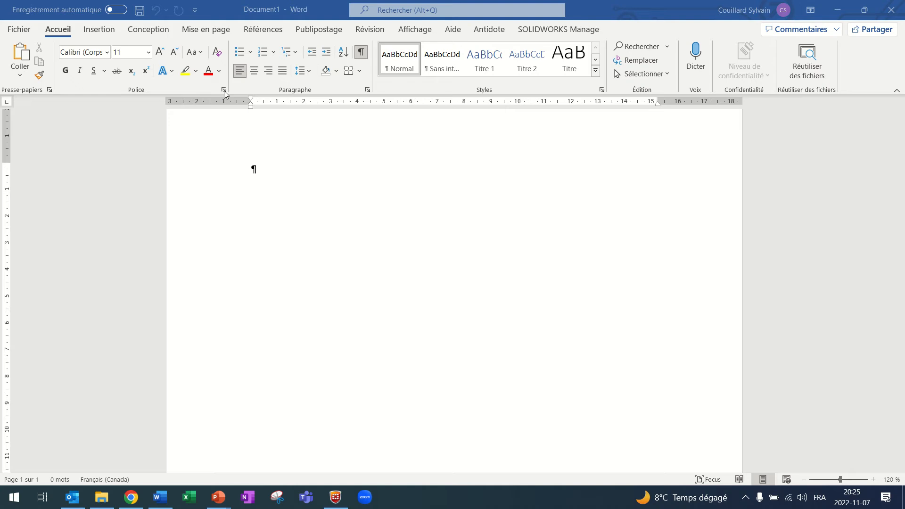
Review the available font, style and effect settings, and leave them unchanged.
click(224, 90)
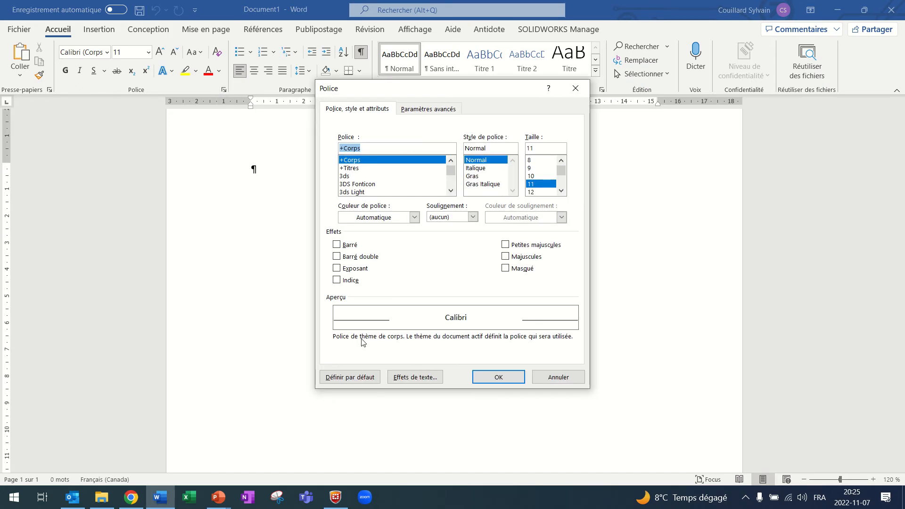
click(552, 384)
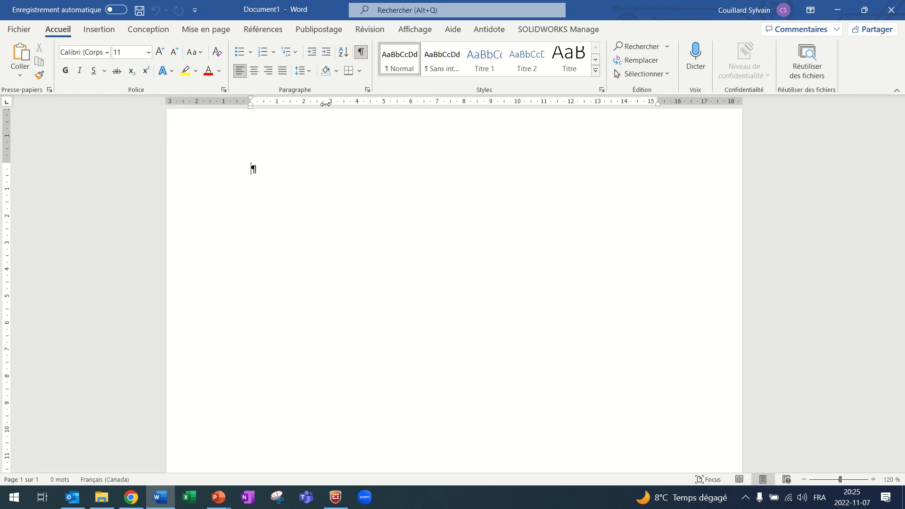
Hide the document's ruler and display it again.
click(426, 31)
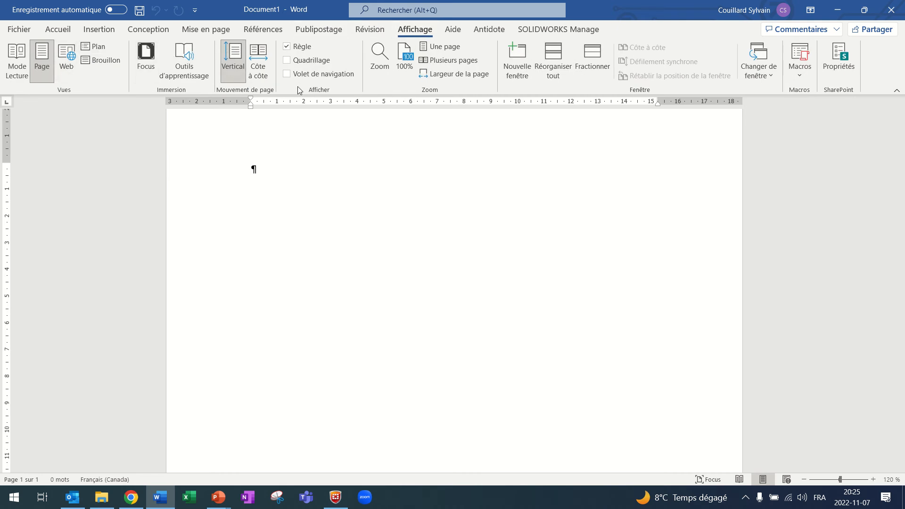
click(287, 47)
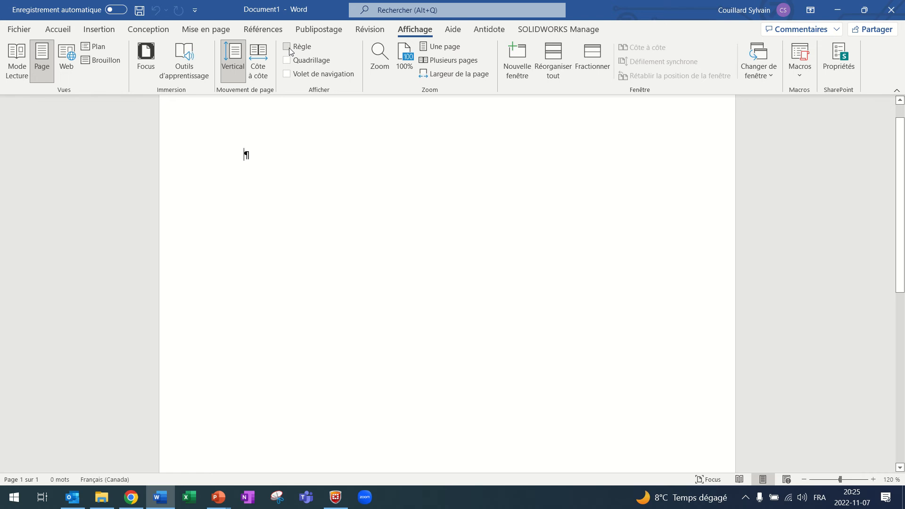
click(287, 46)
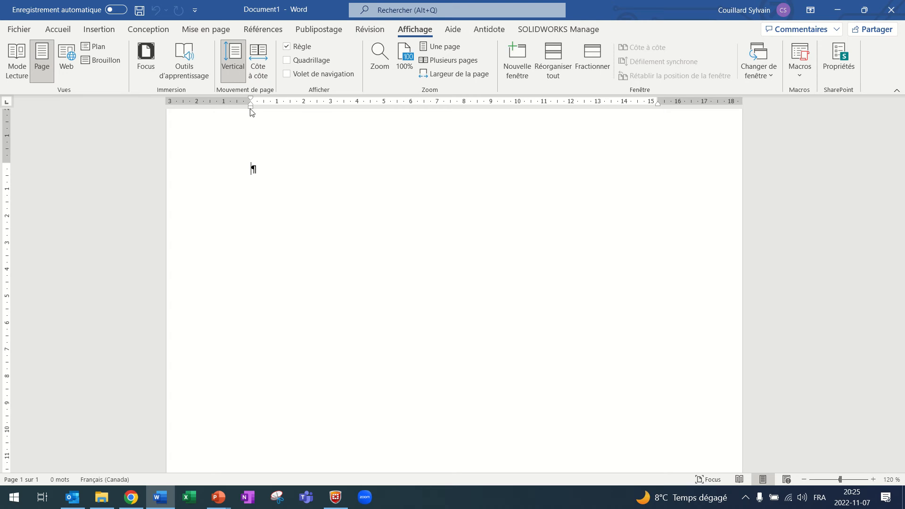
Indent the empty paragraph to 1 cm and generate sample paragraphs with =rand().
drag(250, 109, 277, 110)
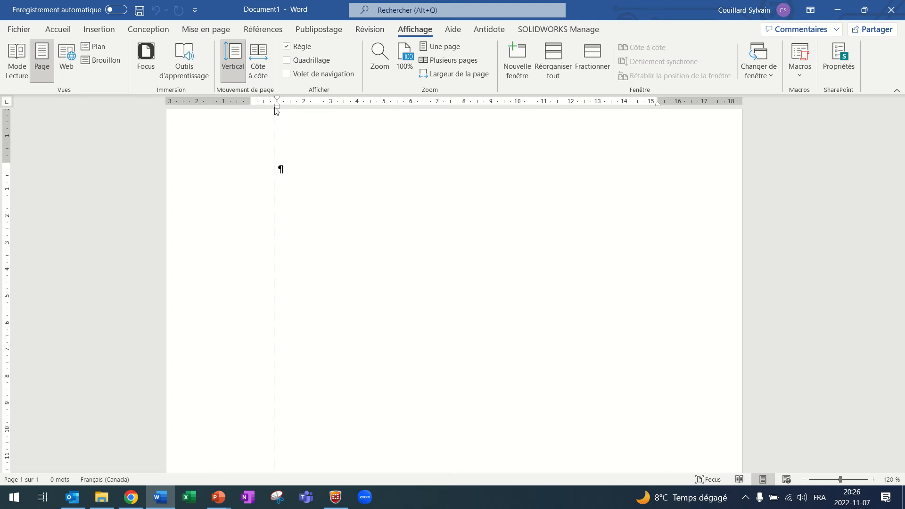
drag(277, 109, 277, 110)
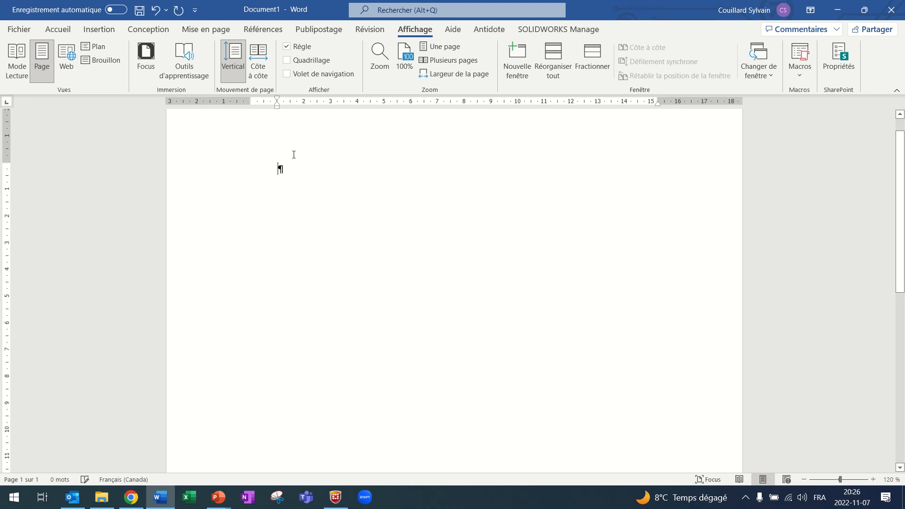
text(=rand())
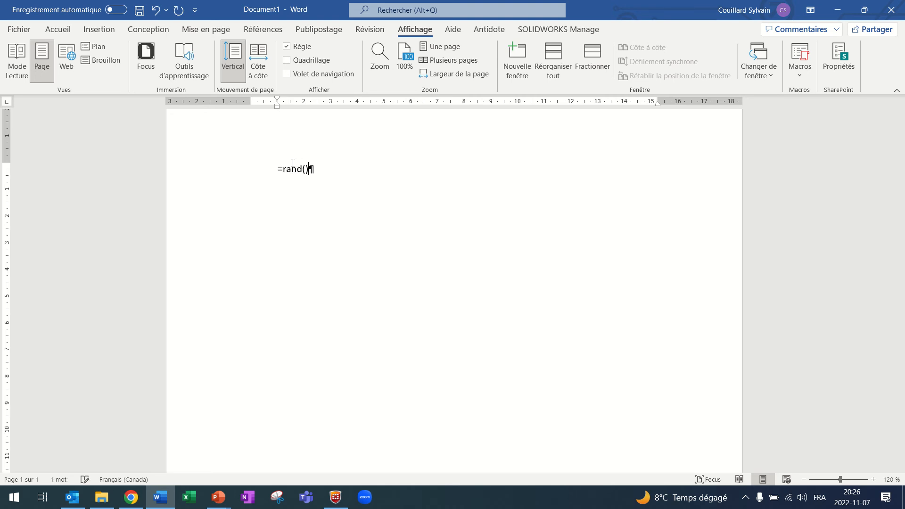
key(Return)
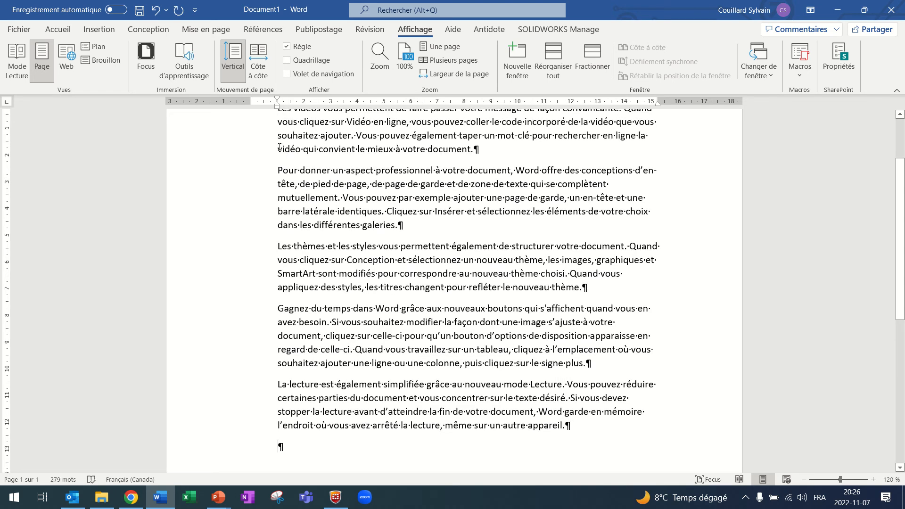
For all sample paragraphs, set the first-line indent at about 1.25 cm and the left indent at about 0.5 cm on the ruler.
drag(581, 430, 265, 125)
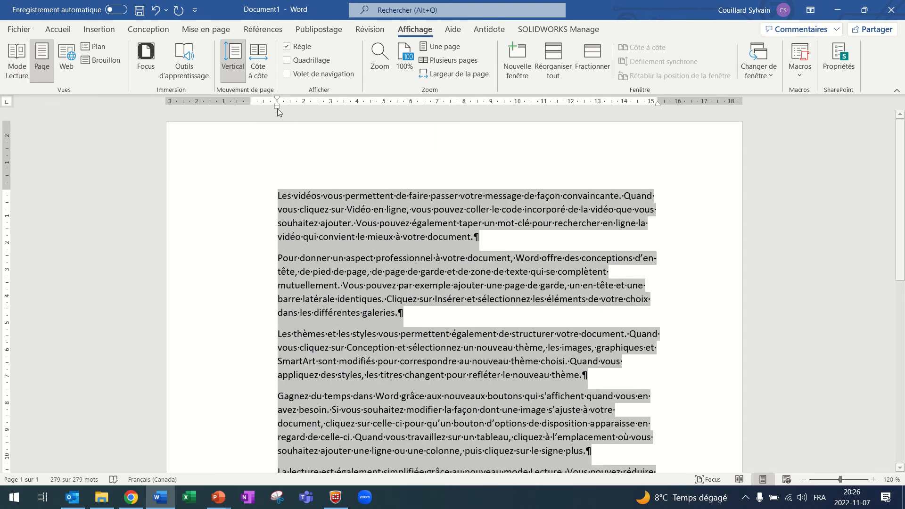
mouse_move(278, 111)
mouse_down()
mouse_move(254, 114)
mouse_move(252, 100)
mouse_move(286, 104)
mouse_move(254, 103)
mouse_move(265, 104)
mouse_up()
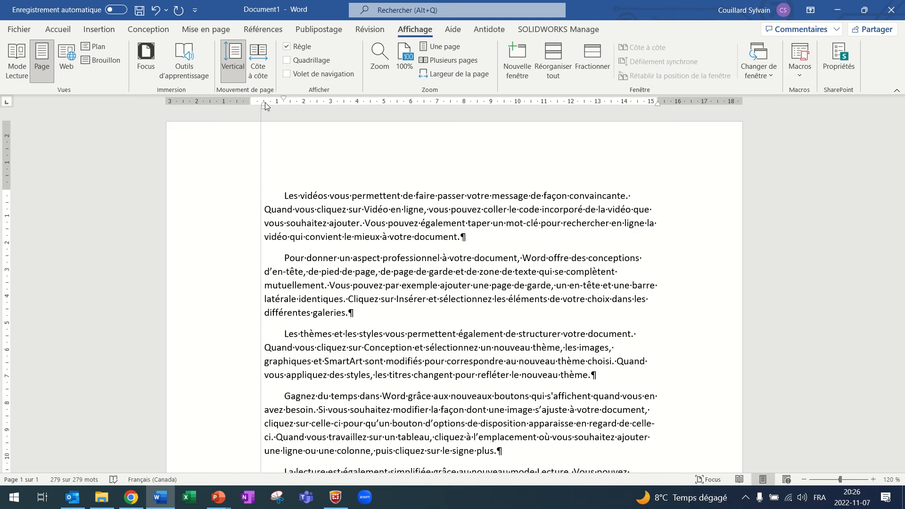
drag(265, 105, 264, 104)
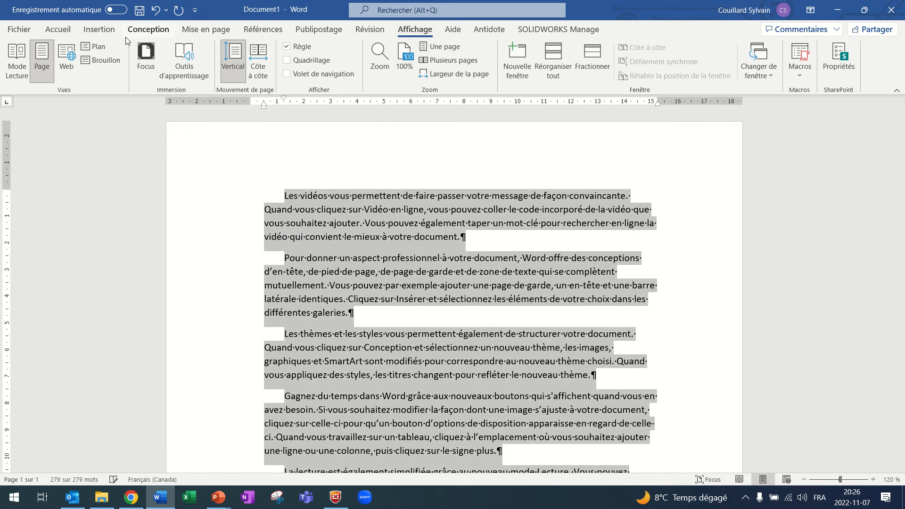
Try left and centred alignment on the selected paragraphs, settle on justified, and reset their left and first-line indents to 0.
click(58, 29)
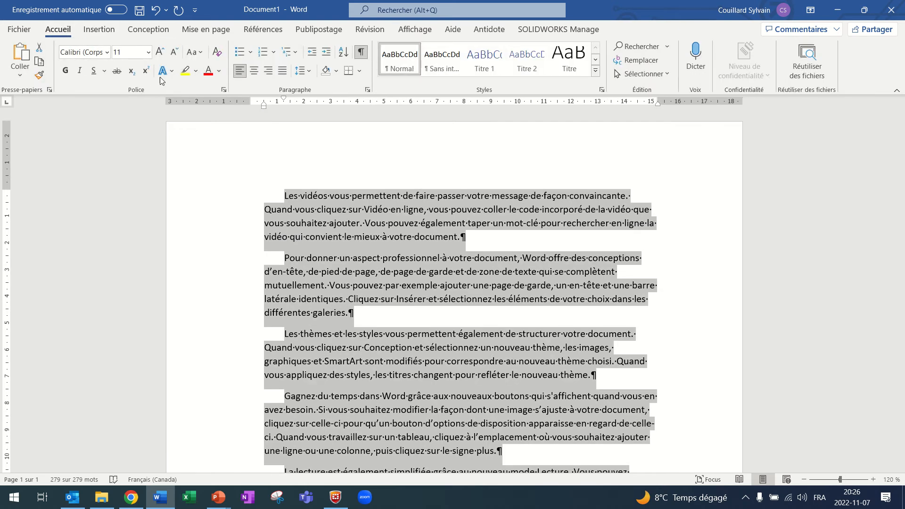
click(283, 71)
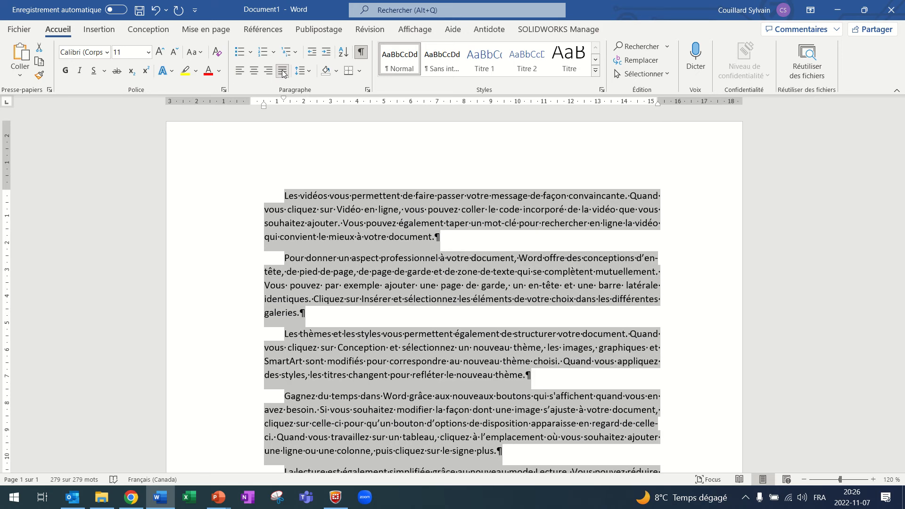
click(240, 71)
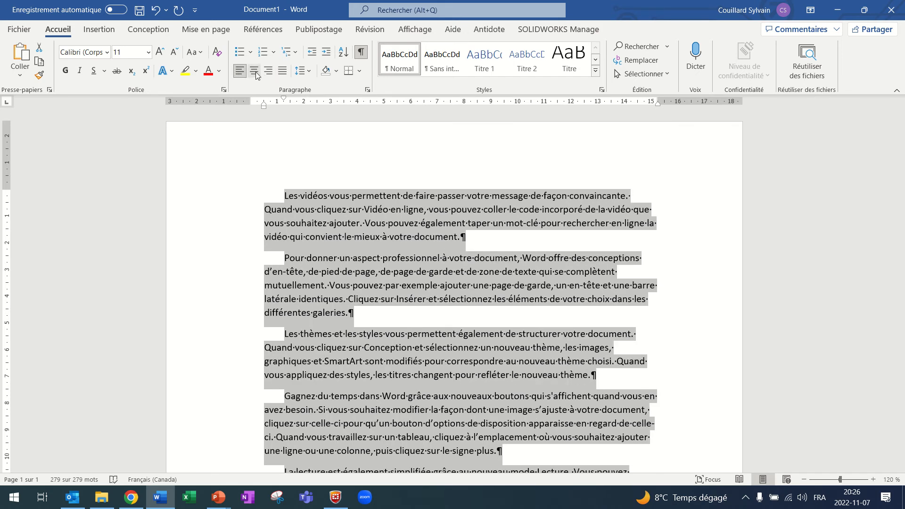
click(256, 72)
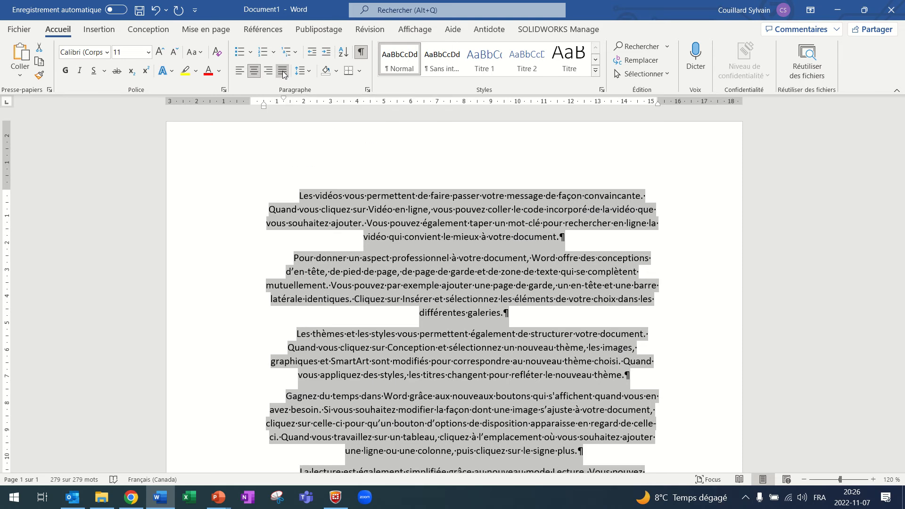
click(282, 71)
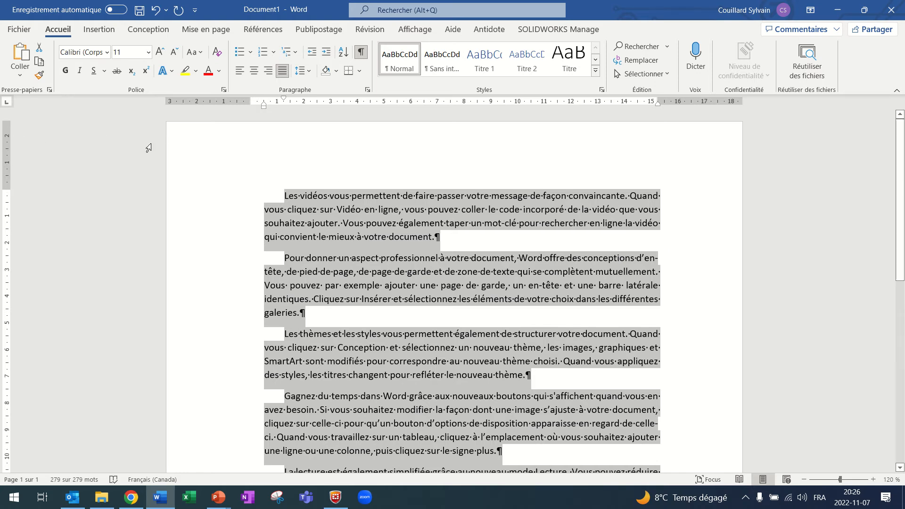
drag(283, 99, 251, 104)
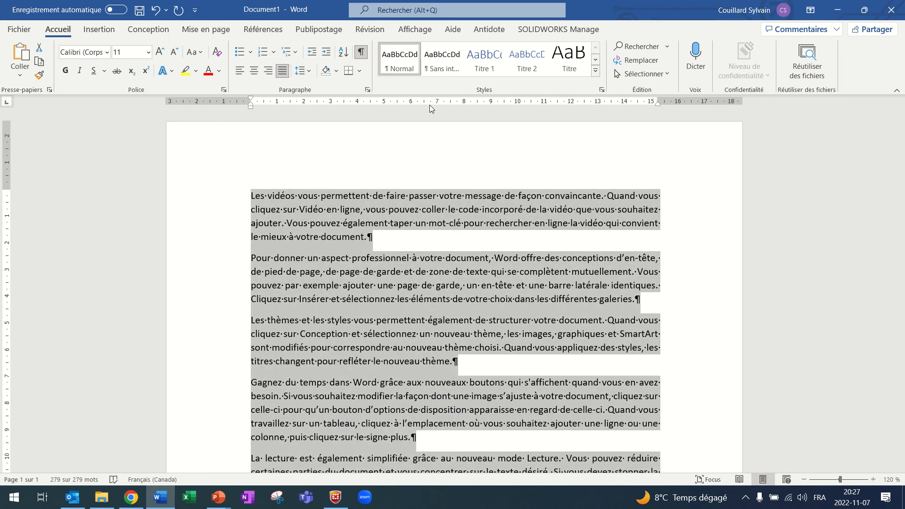
Try a centre tab stop at about 2.25 cm for the selected paragraphs and remove it from the ruler.
click(7, 103)
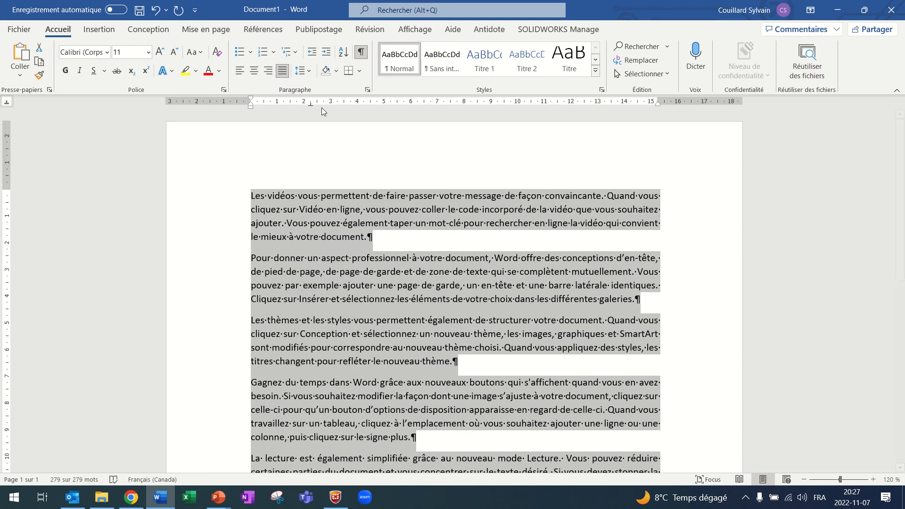
drag(310, 104, 308, 123)
Add a left tab stop at about 2 cm for the selected paragraphs and tab the first paragraph's opening line to it.
click(6, 102)
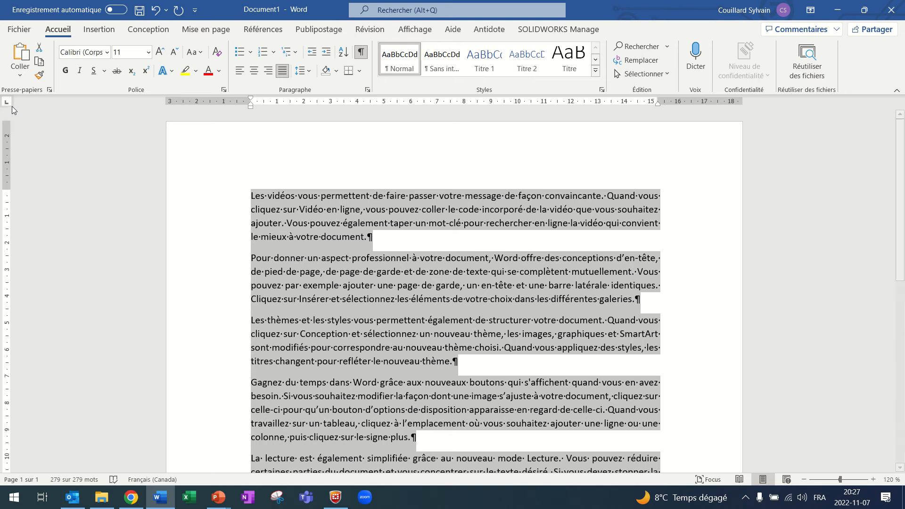
click(304, 103)
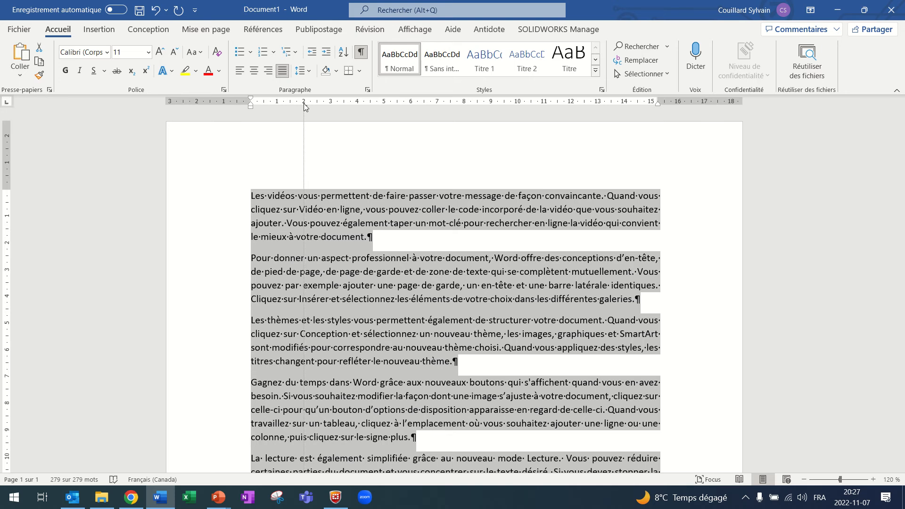
click(254, 196)
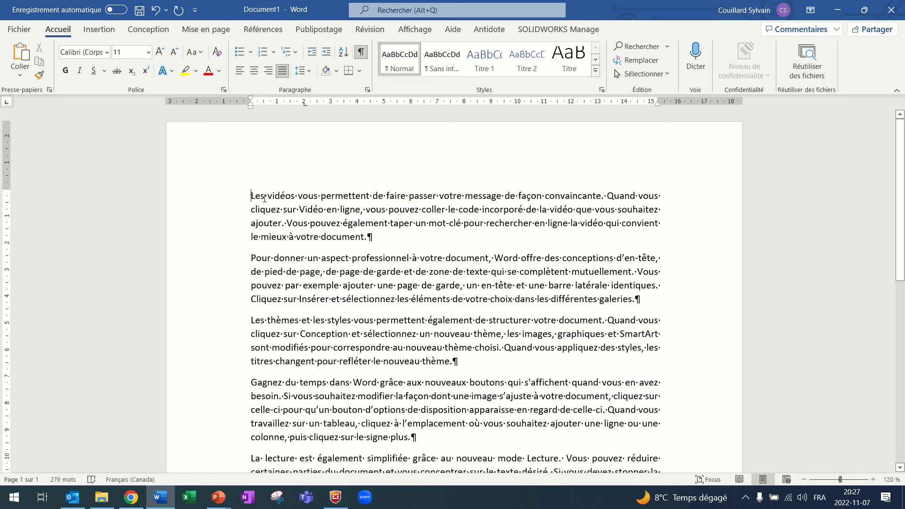
key(Tab)
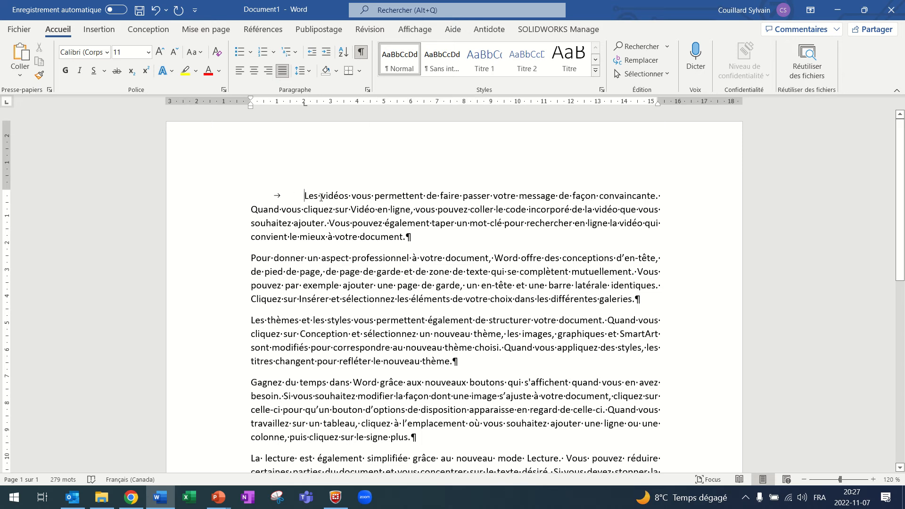
Hide the formatting marks, try a larger zoom, and reduce the zoom to 50% to display the whole page.
click(361, 52)
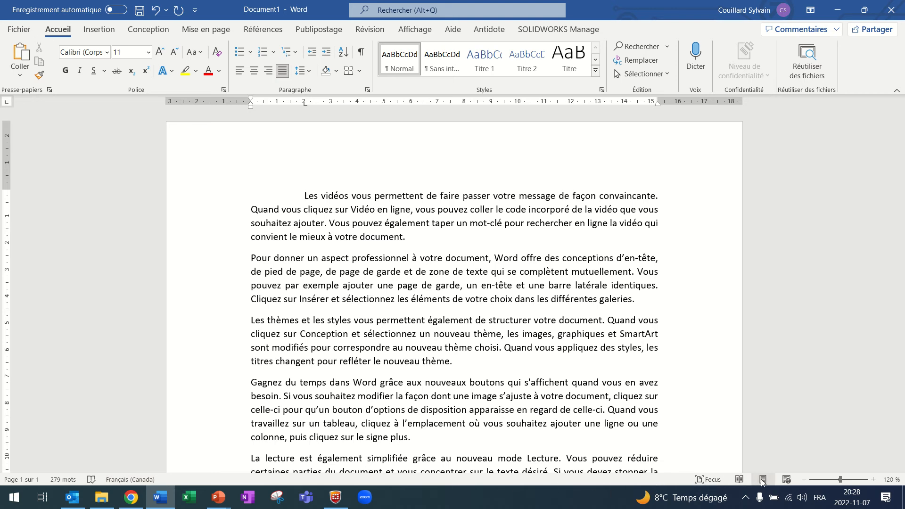
click(873, 479)
click(873, 479)
click(872, 479)
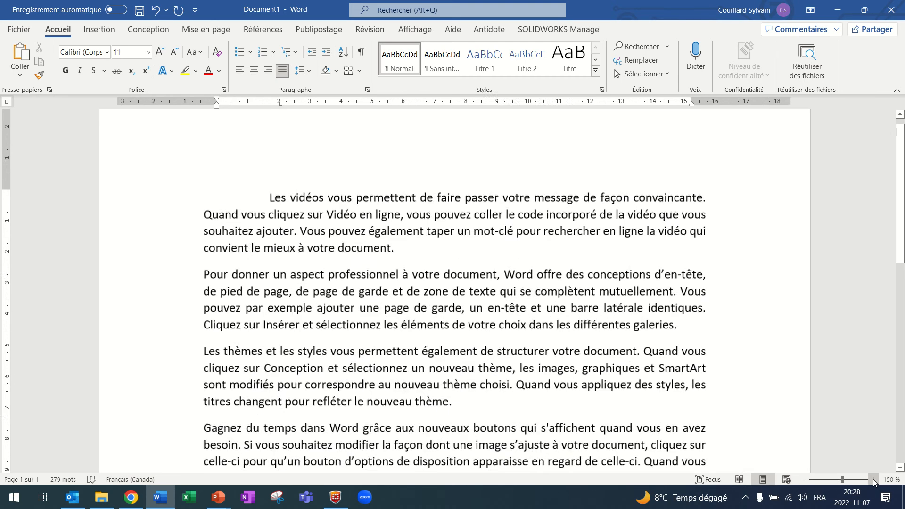
click(804, 479)
click(804, 480)
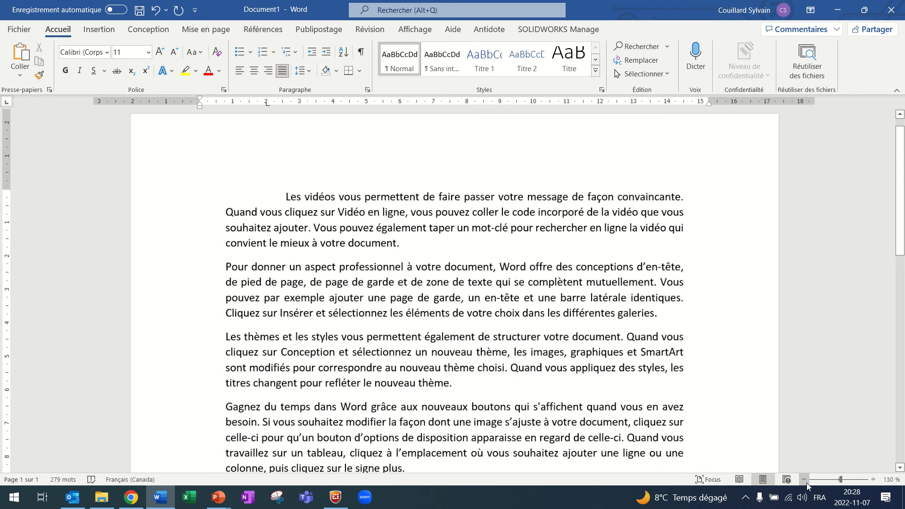
click(804, 479)
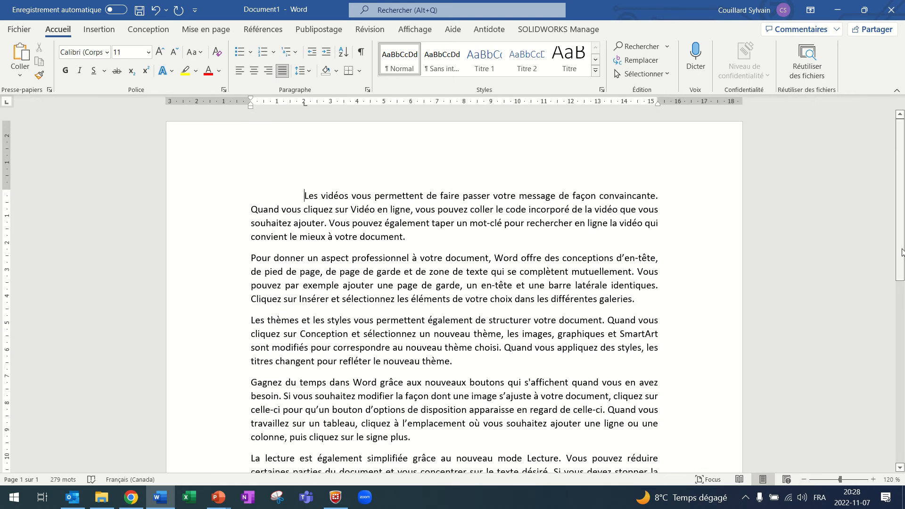
drag(902, 246, 901, 374)
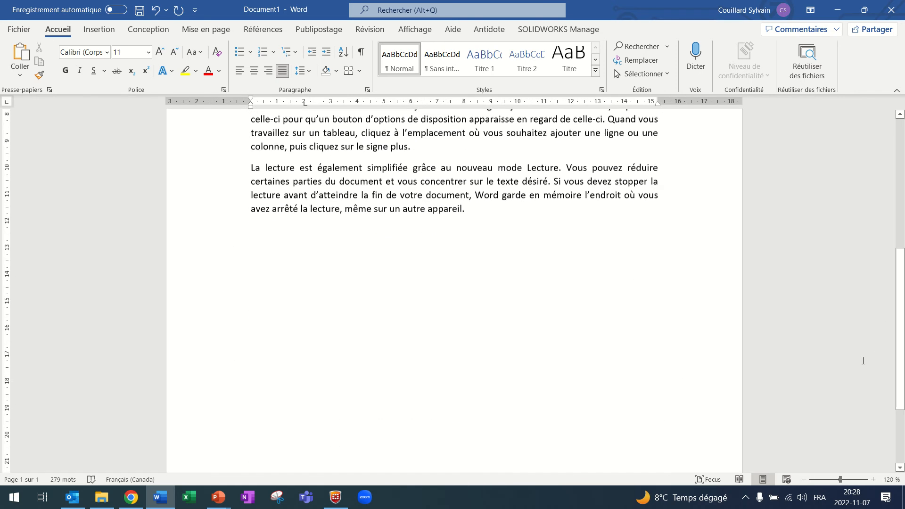
click(804, 480)
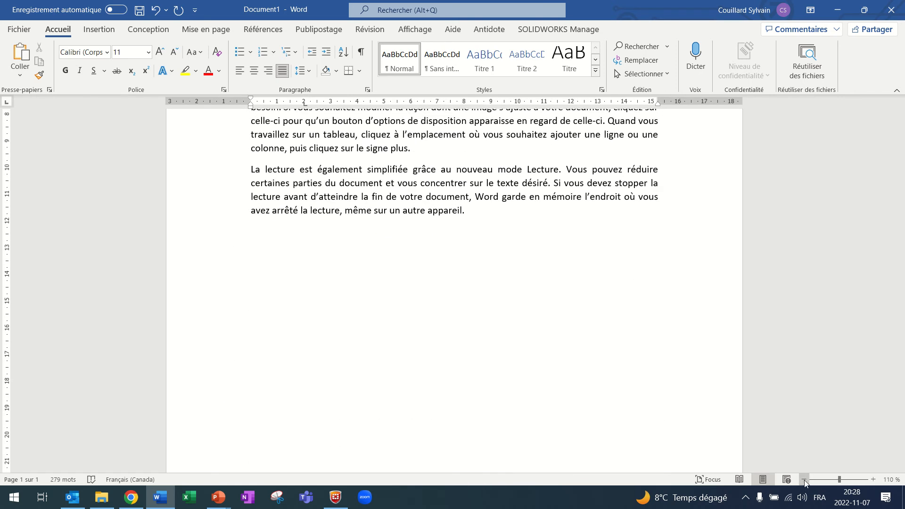
click(804, 479)
click(804, 479)
click(804, 479)
click(804, 479)
click(804, 480)
click(804, 480)
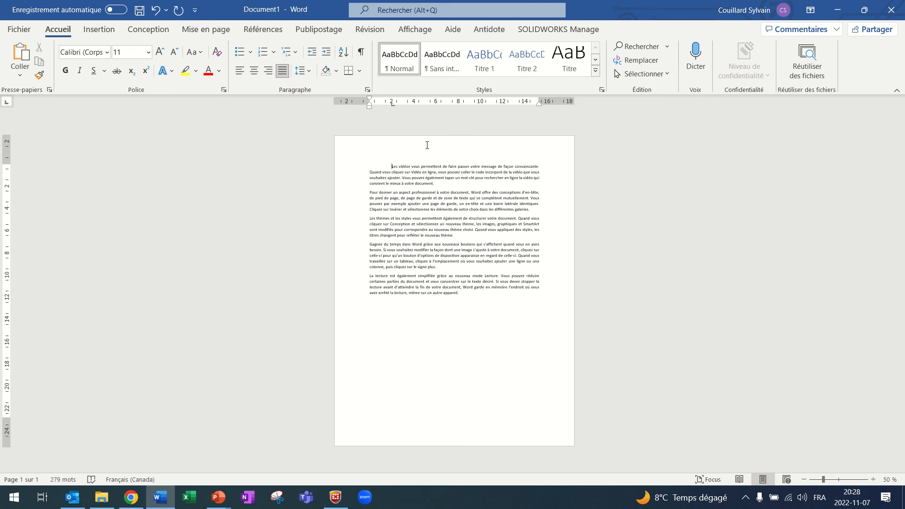
Enter the text "Texte d'en-tête" in the page header.
double_click(427, 145)
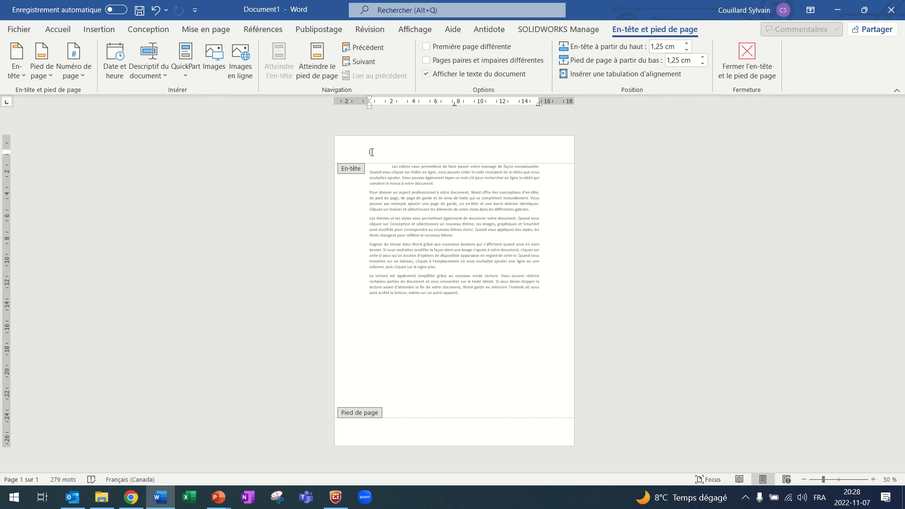
text(te d'en-tête)
Insert a page number in the footer at the current position using the "Numéro normal" style.
click(395, 437)
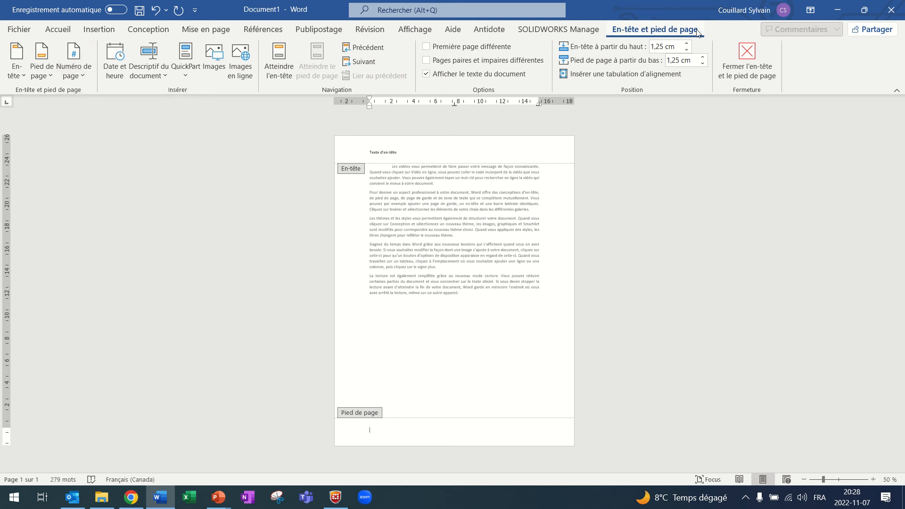
click(81, 74)
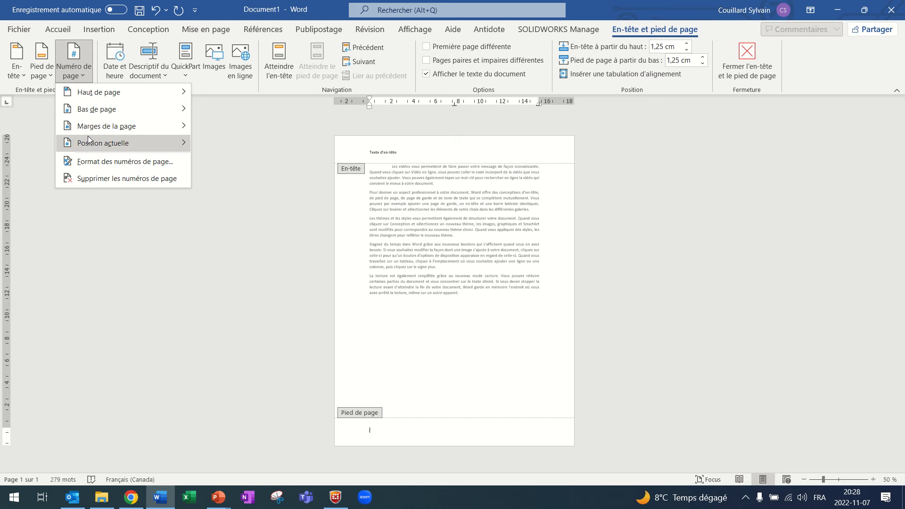
mouse_move(90, 146)
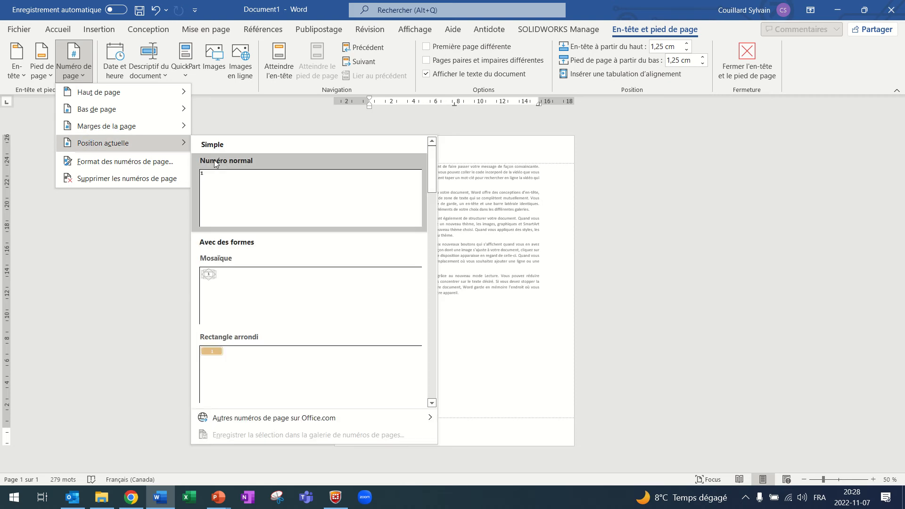
click(250, 189)
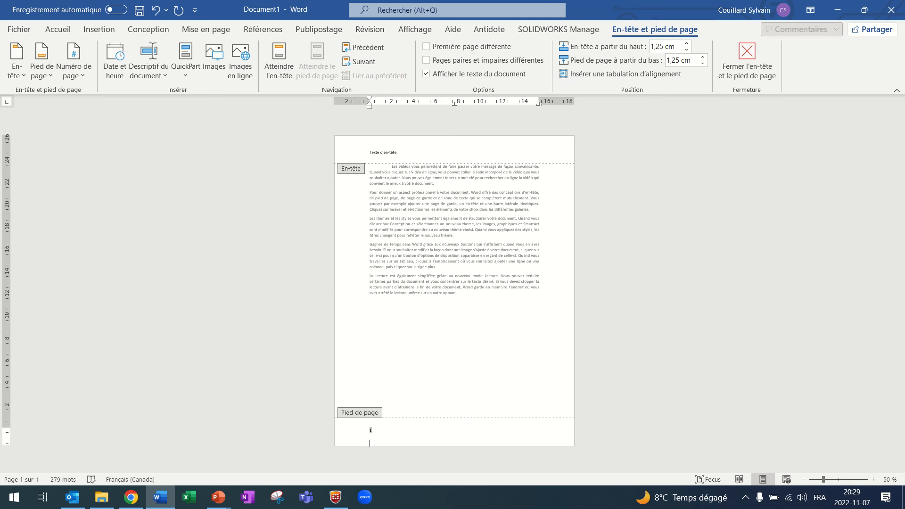
ctrl+scroll(367, 439, up, 4)
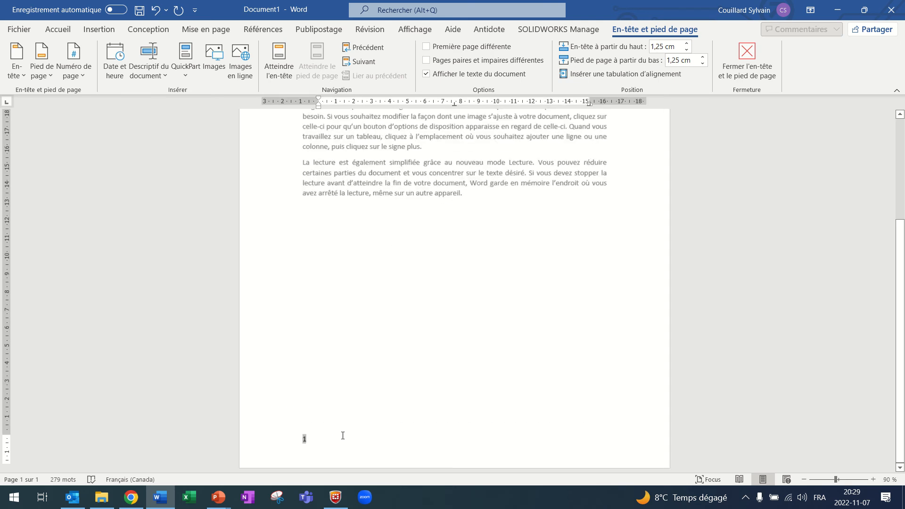
Add the word "Page" before the page number in the footer and "de" after it.
ctrl+scroll(311, 432, up, 3)
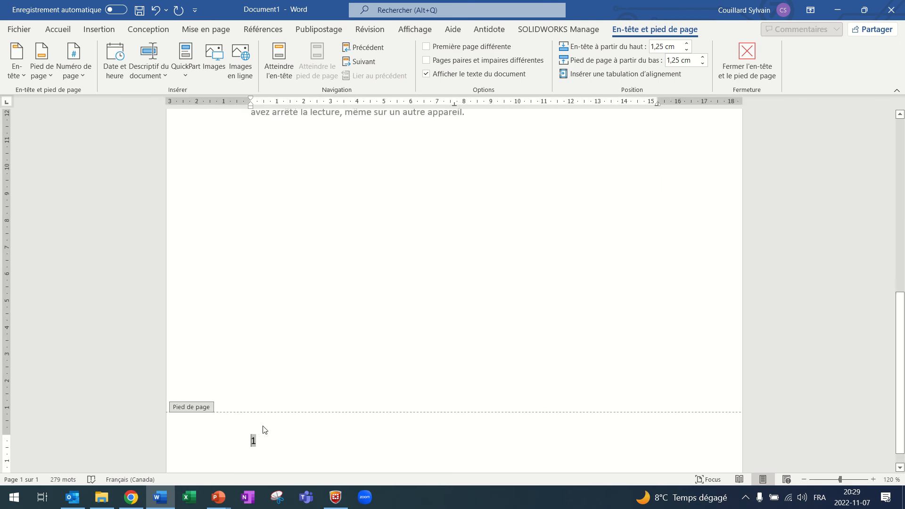
click(245, 443)
text(Page)
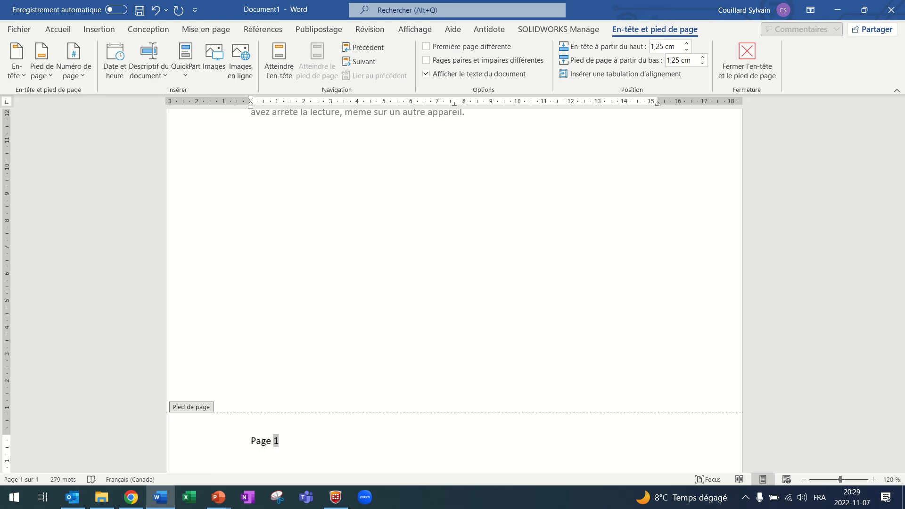
key(Right)
text(de)
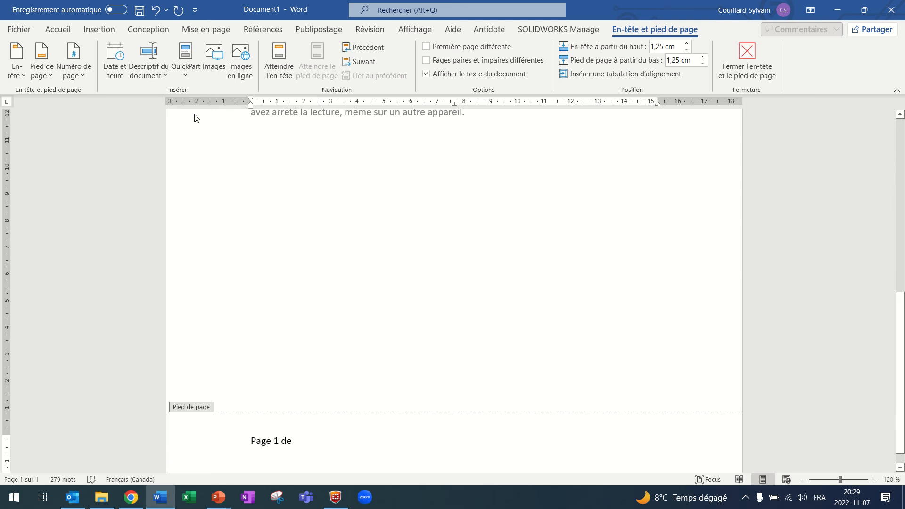
Insert a NumPages field with the "1, 2, 3, ..." format at the end of the footer text.
click(189, 75)
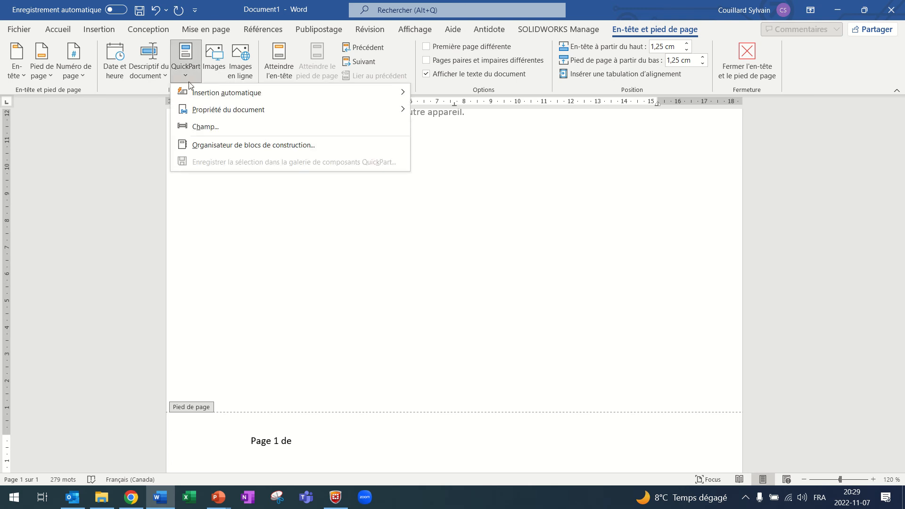
click(197, 127)
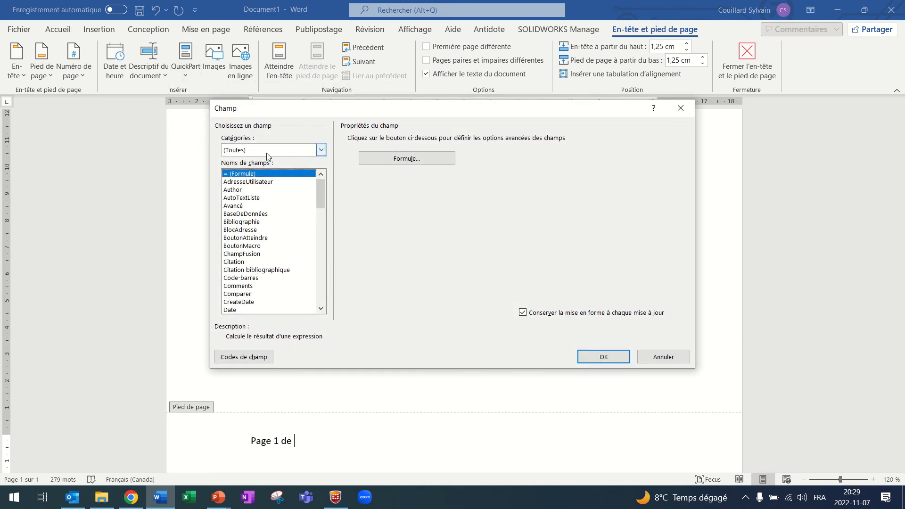
drag(321, 180, 321, 235)
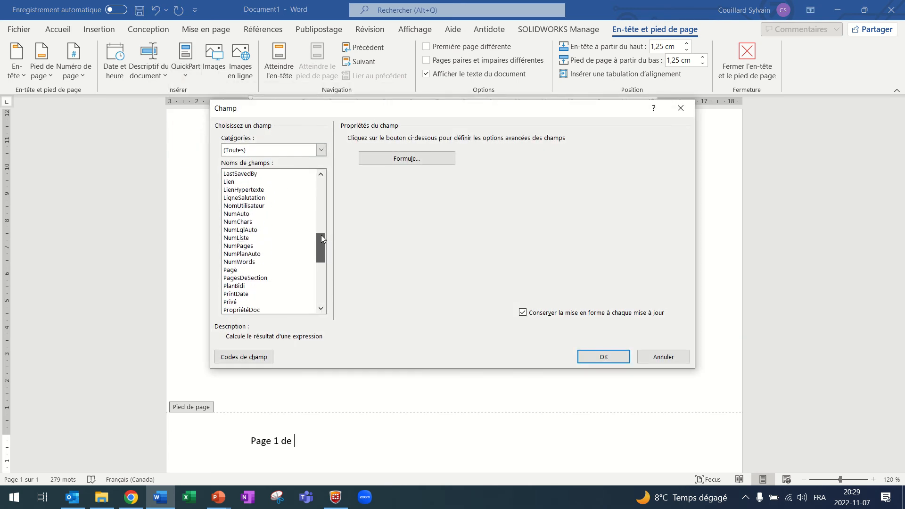
click(239, 247)
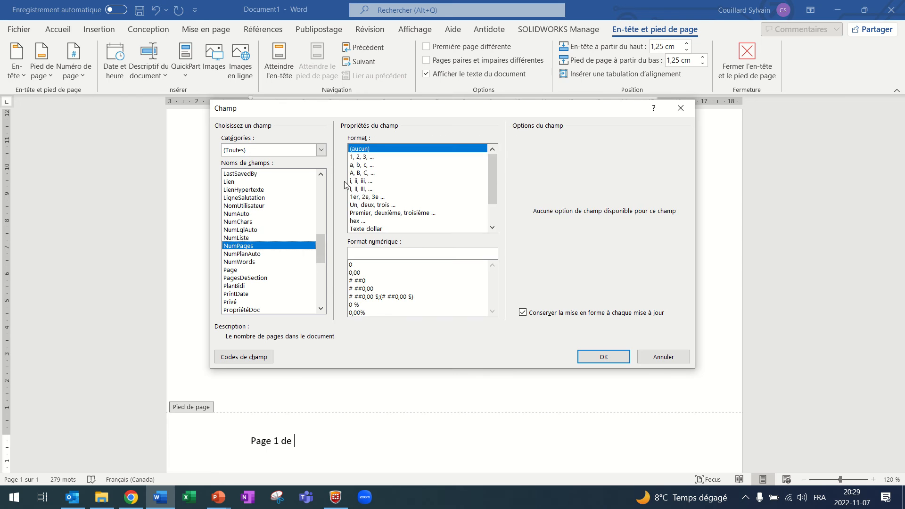
click(359, 159)
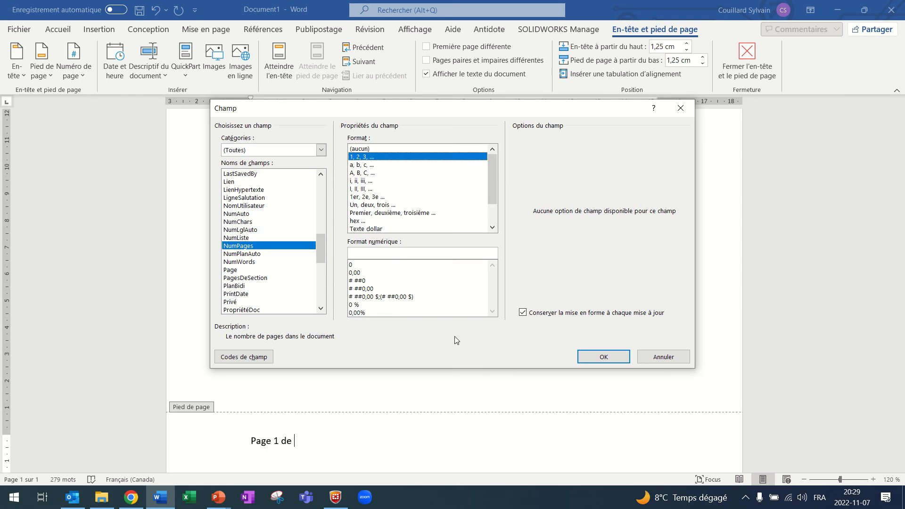
click(617, 361)
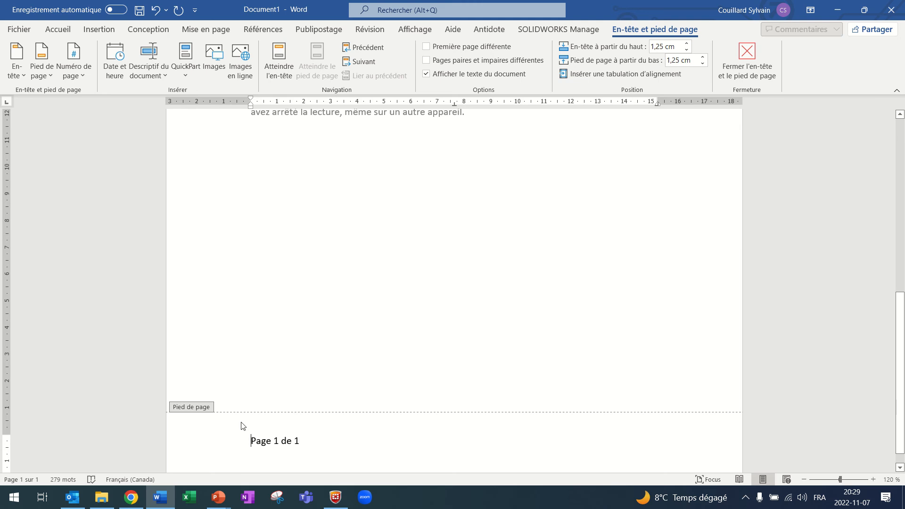
Right-align the footer's page numbering line and return to the document body.
click(59, 29)
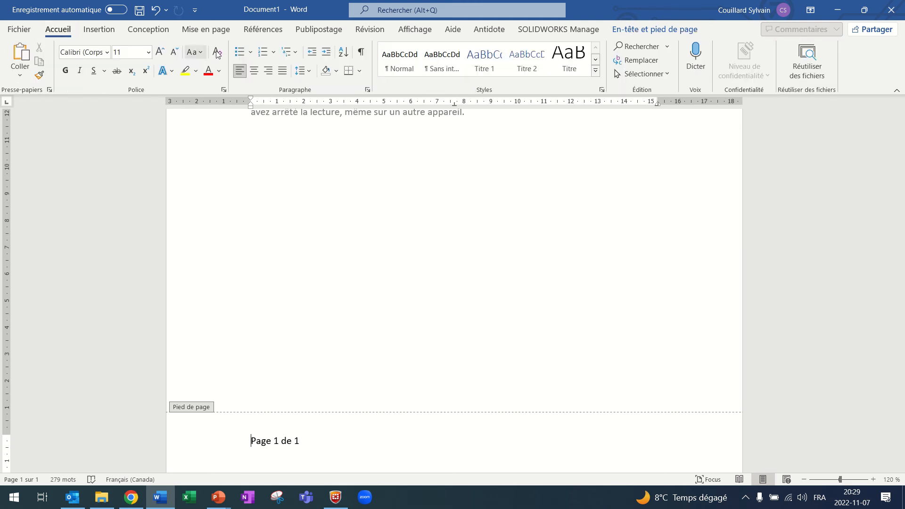
click(268, 71)
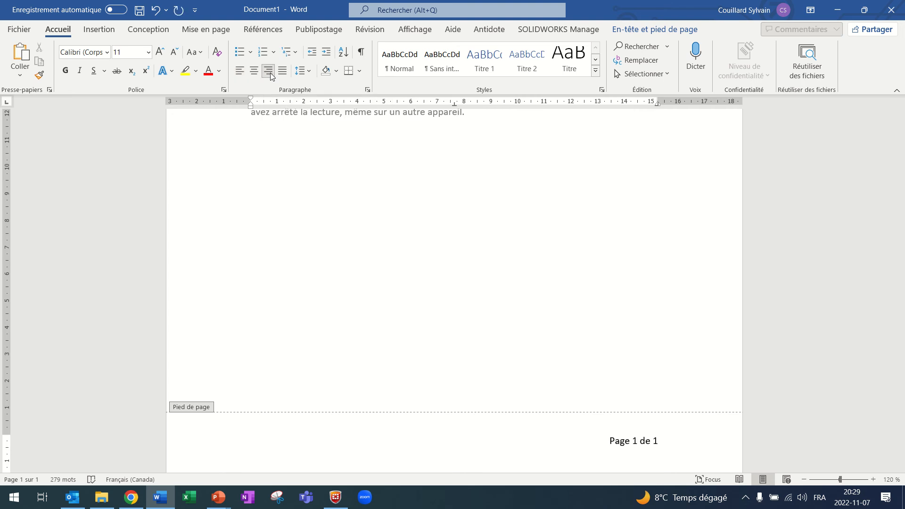
double_click(394, 249)
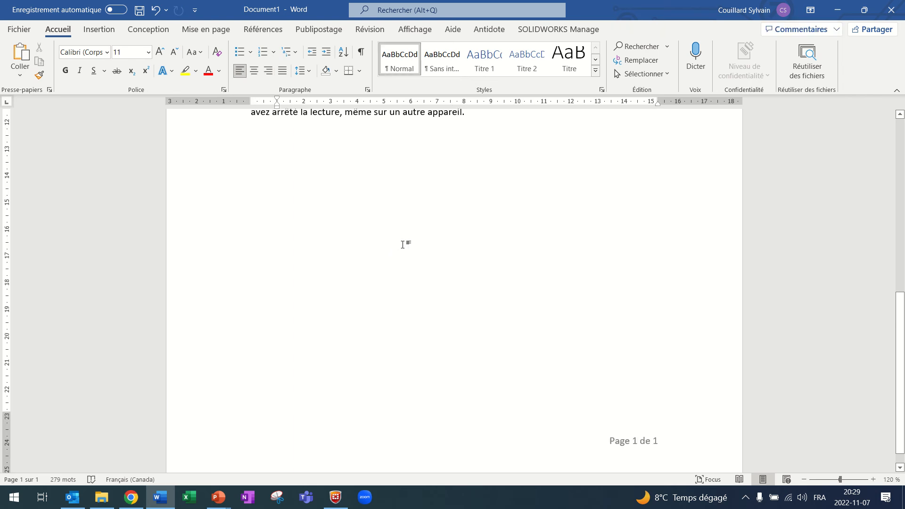
Insert a page break below the last paragraph and check the header on the second page.
ctrl+scroll(403, 240, down, 7)
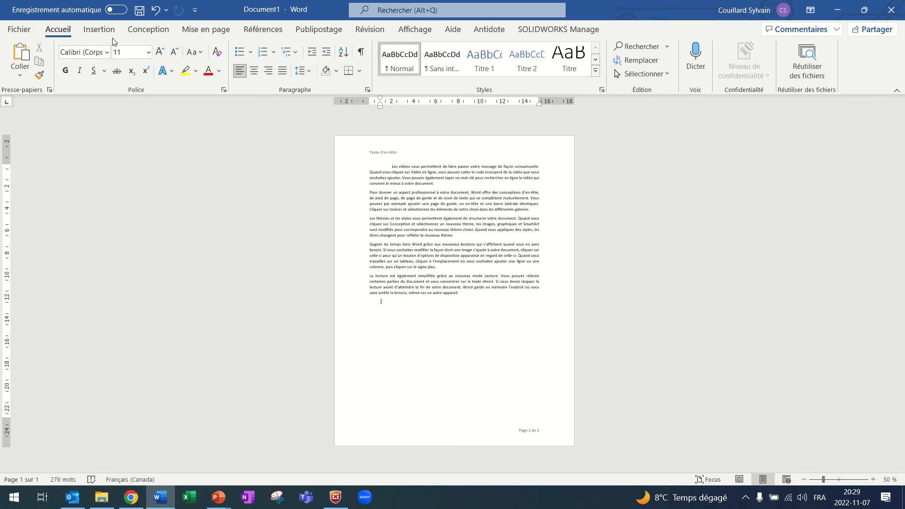
click(90, 31)
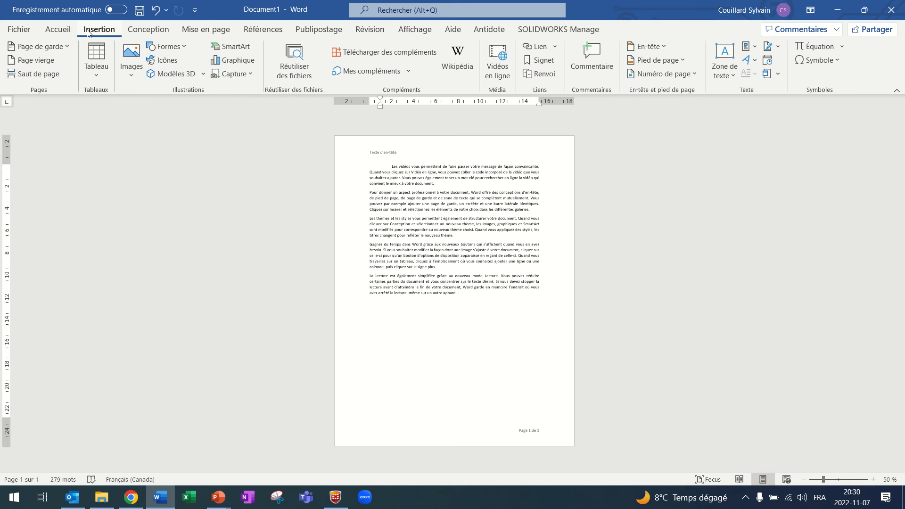
click(51, 74)
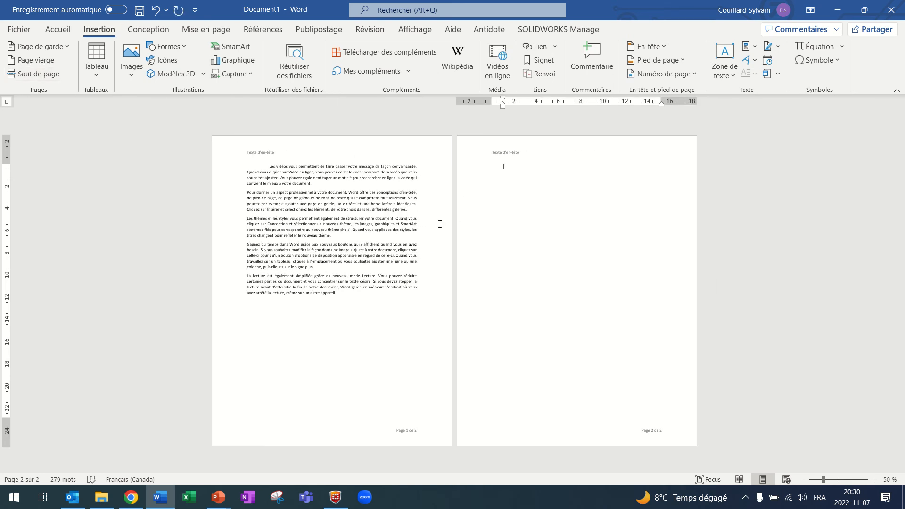
double_click(524, 155)
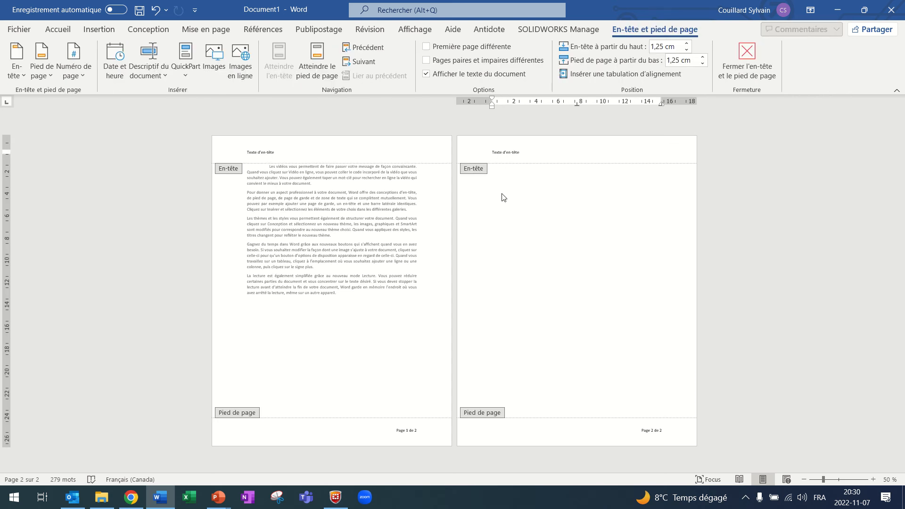
double_click(517, 219)
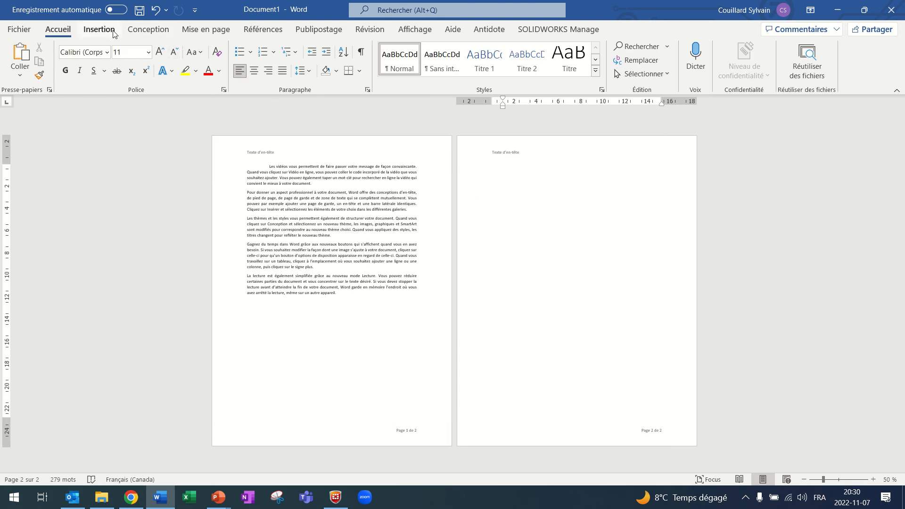
Insert a "Page suivante" section break at the start of the second page.
click(214, 30)
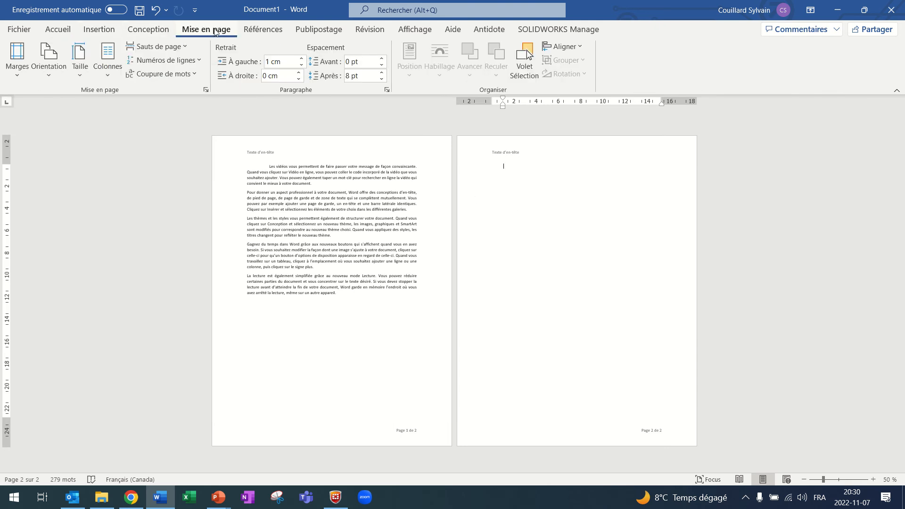
click(185, 50)
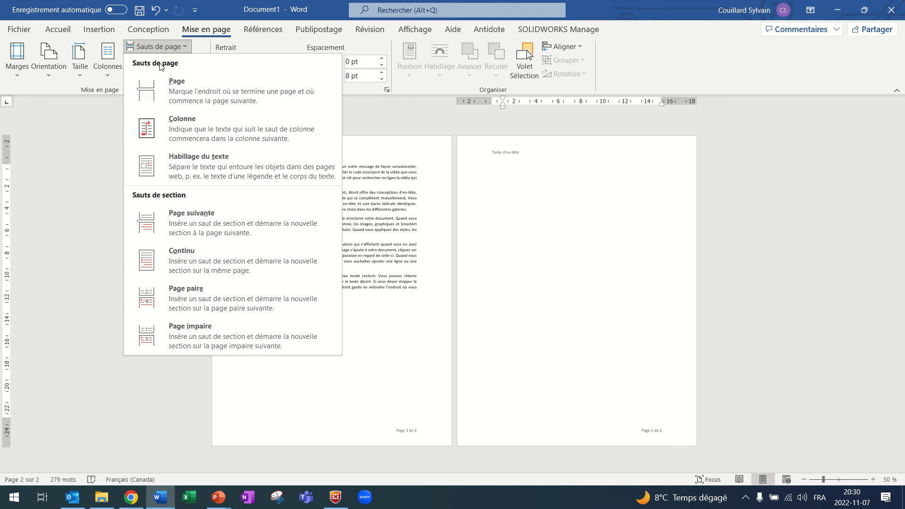
click(192, 220)
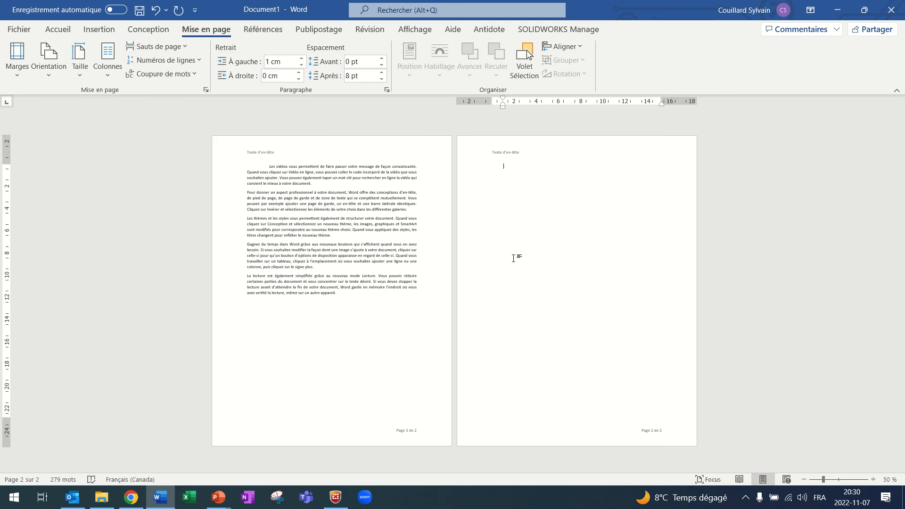
Show the formatting marks and add a paragraph return between the page break and the section break.
click(58, 30)
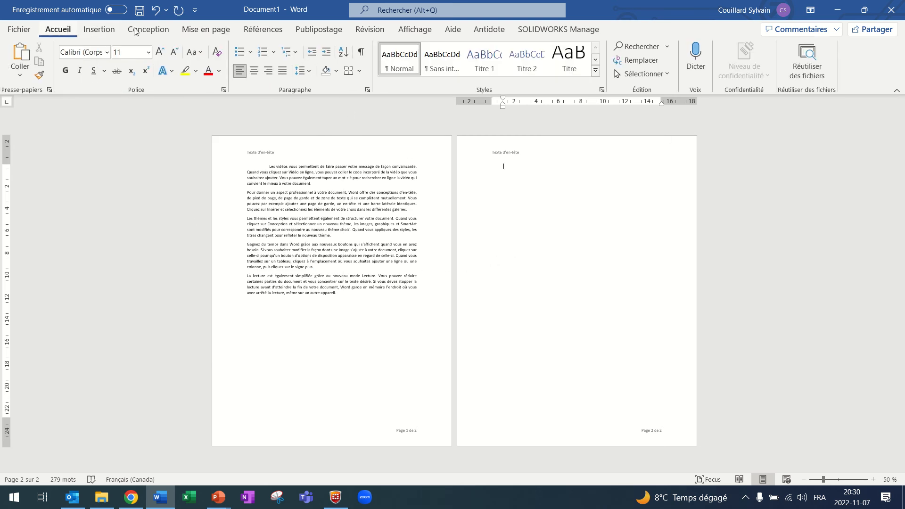
click(362, 50)
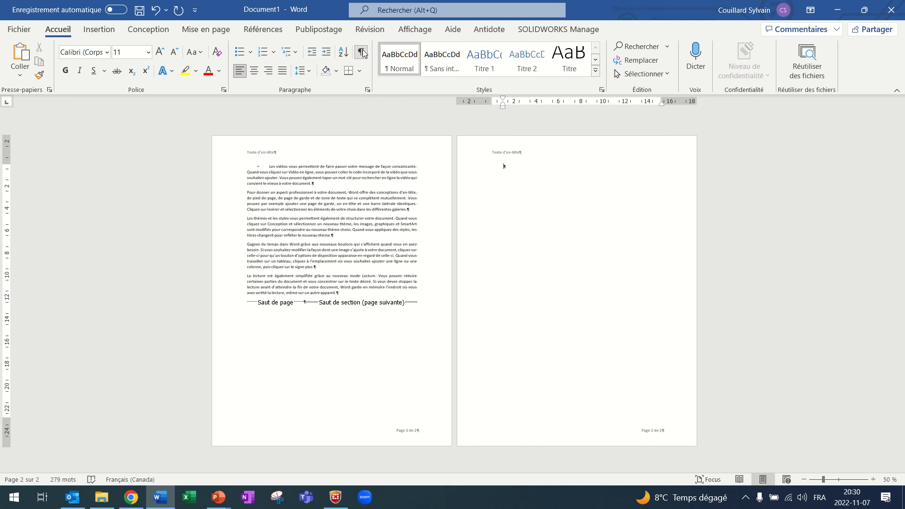
click(304, 302)
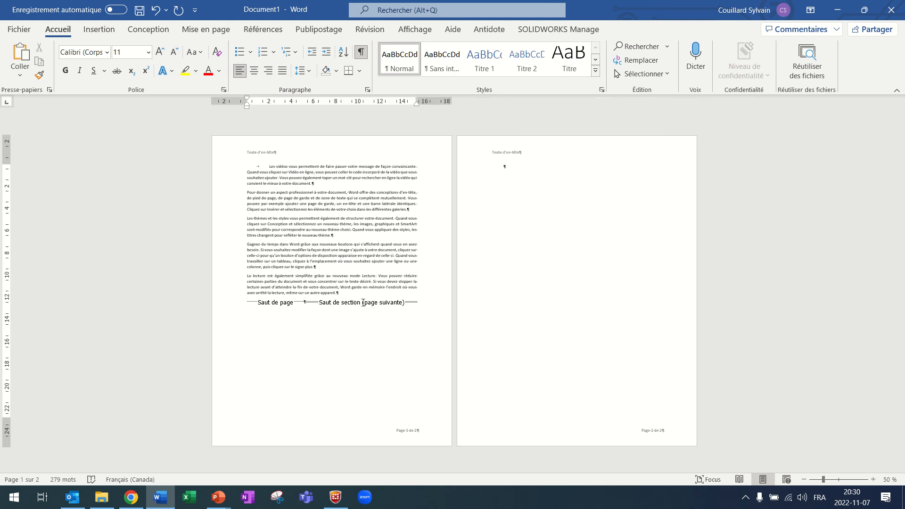
key(Return)
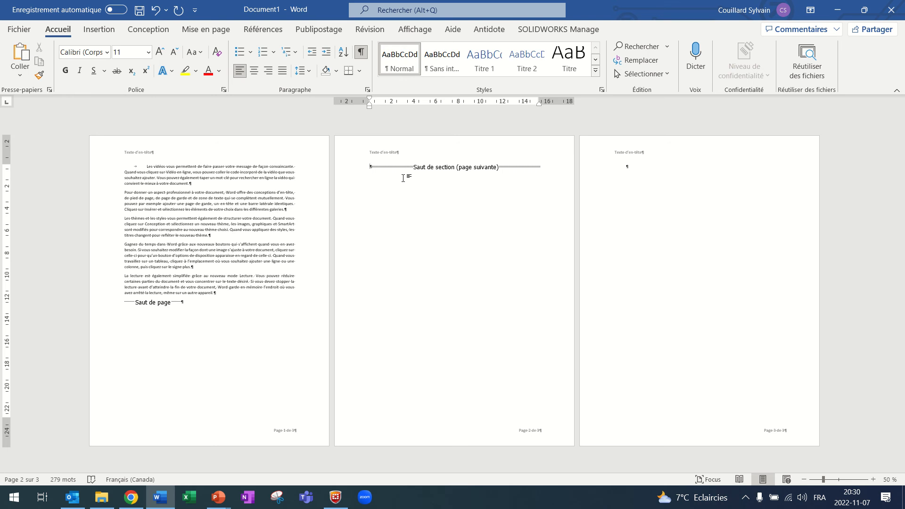
Generate placeholder text on the third page with the formula =lorem(10).
click(658, 173)
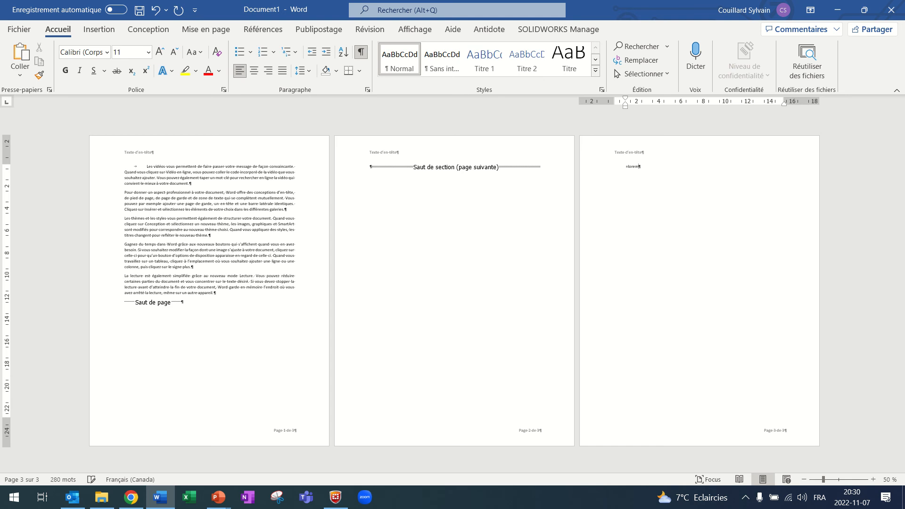
key(BackSpace)
scroll(741, 183, up, 1)
scroll(741, 183, up, 10)
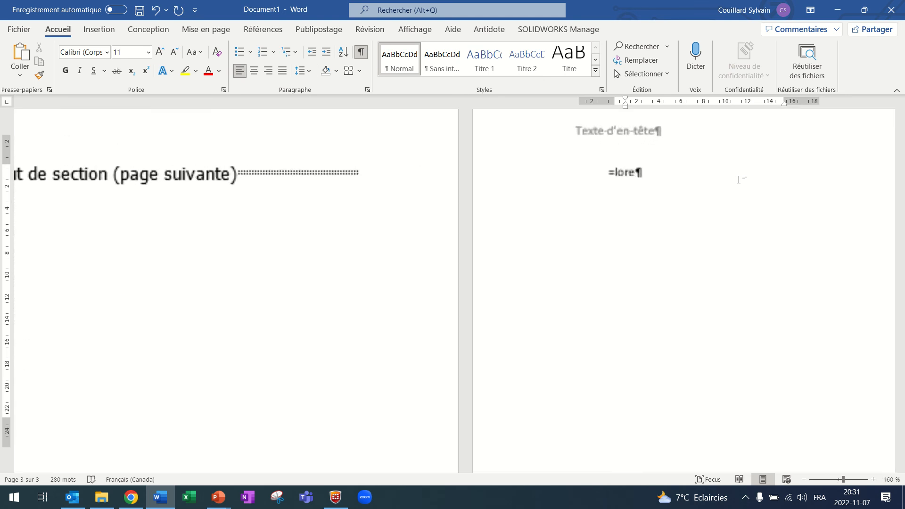
text(m)
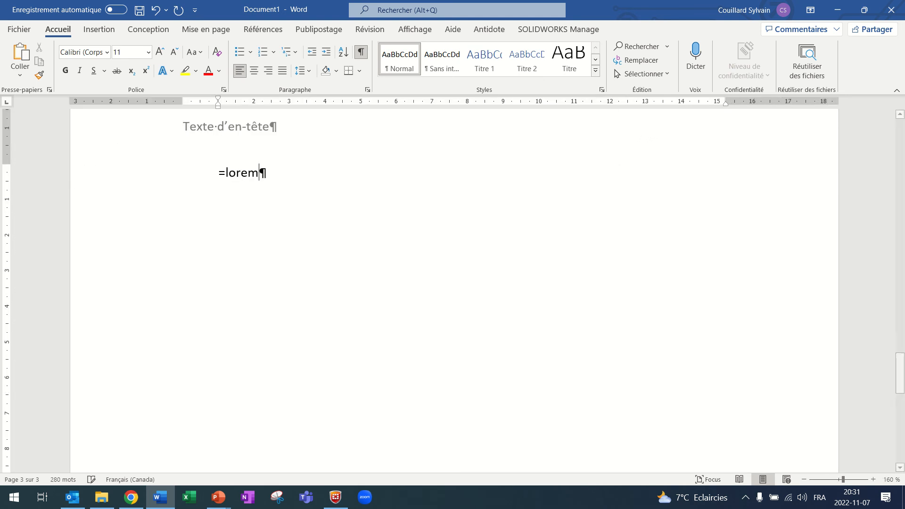
text((10))
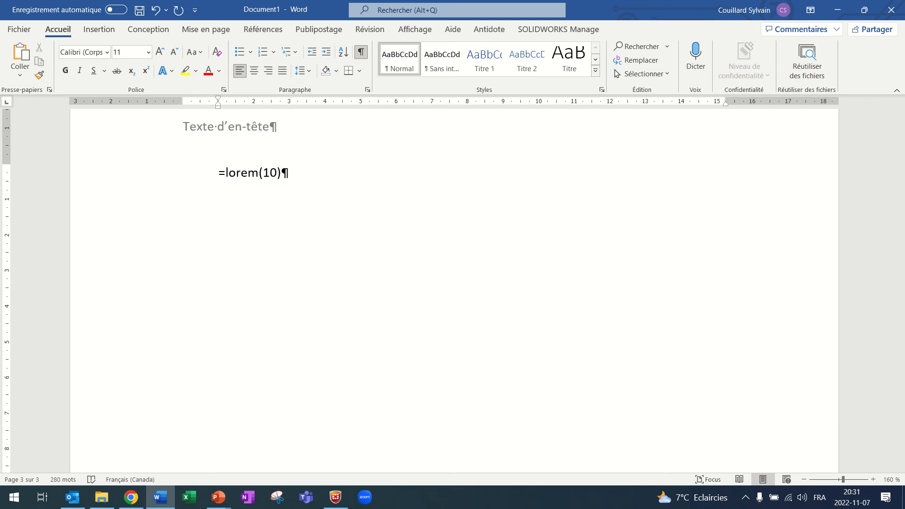
key(Return)
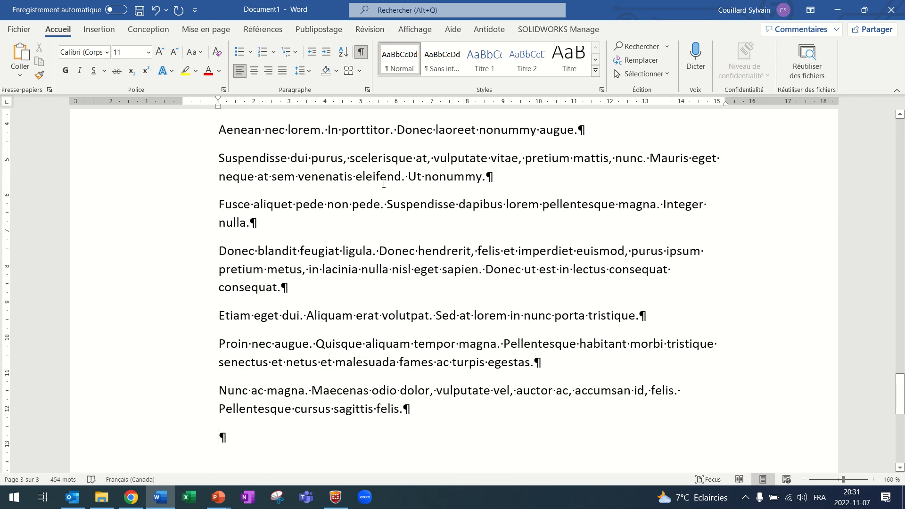
Open the third page's header to examine its section label and link to the previous section, and close it.
ctrl+scroll(388, 183, down, 5)
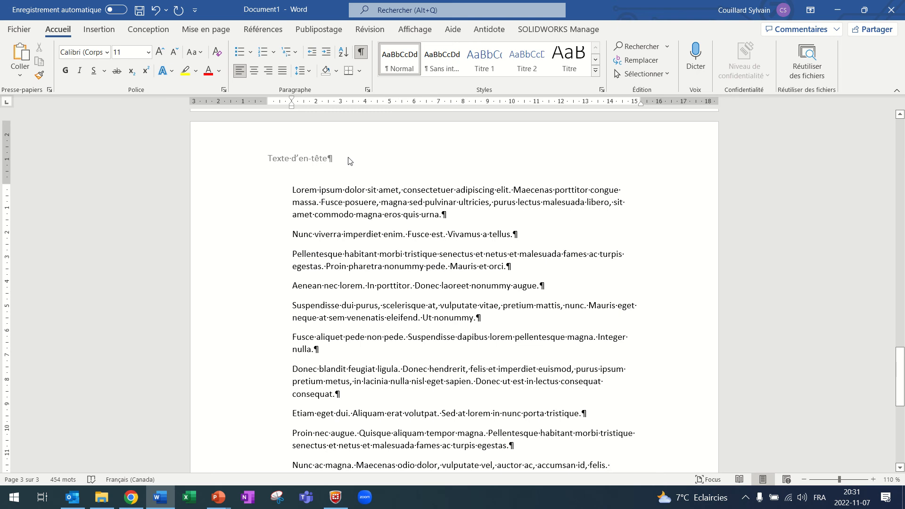
double_click(349, 160)
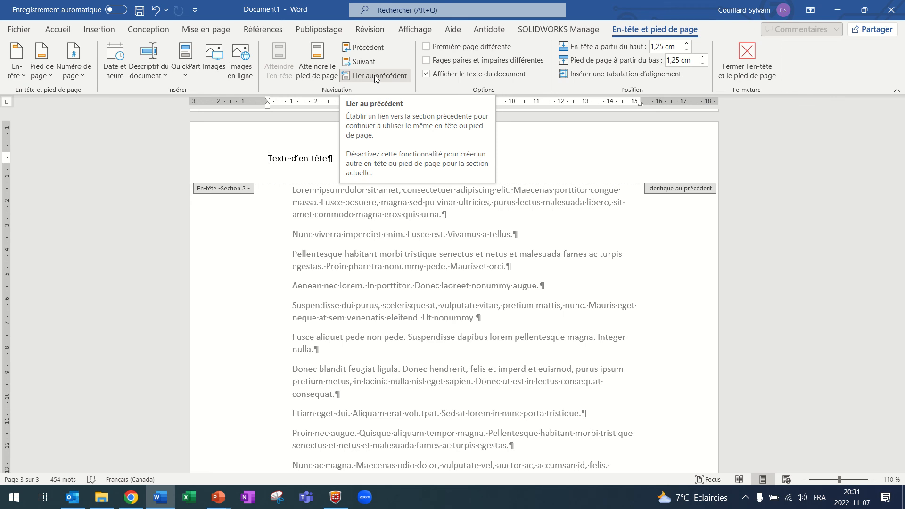
click(745, 66)
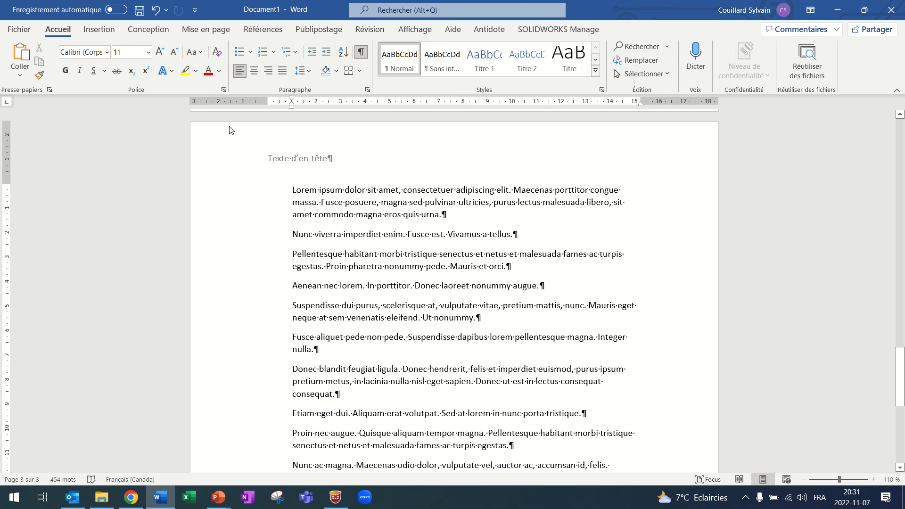
Set the page orientation of the second section, containing the placeholder text, to landscape (Paysage).
click(223, 31)
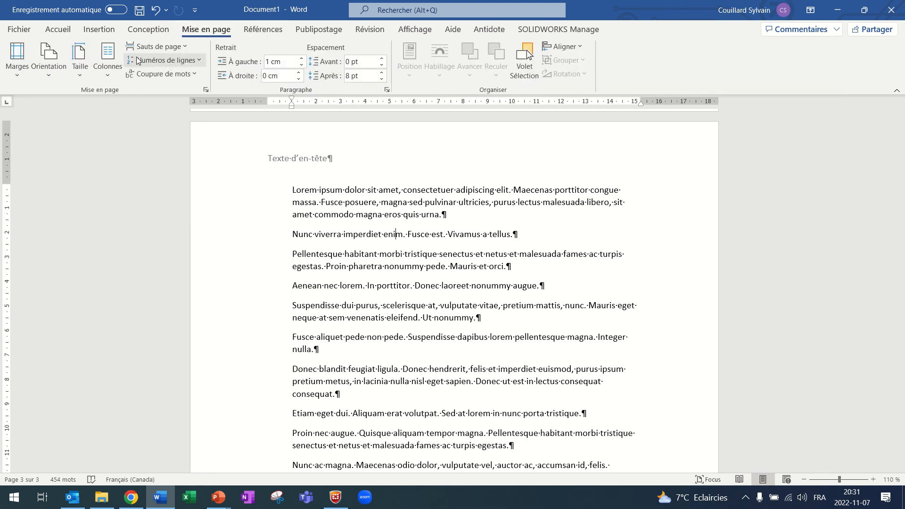
click(49, 78)
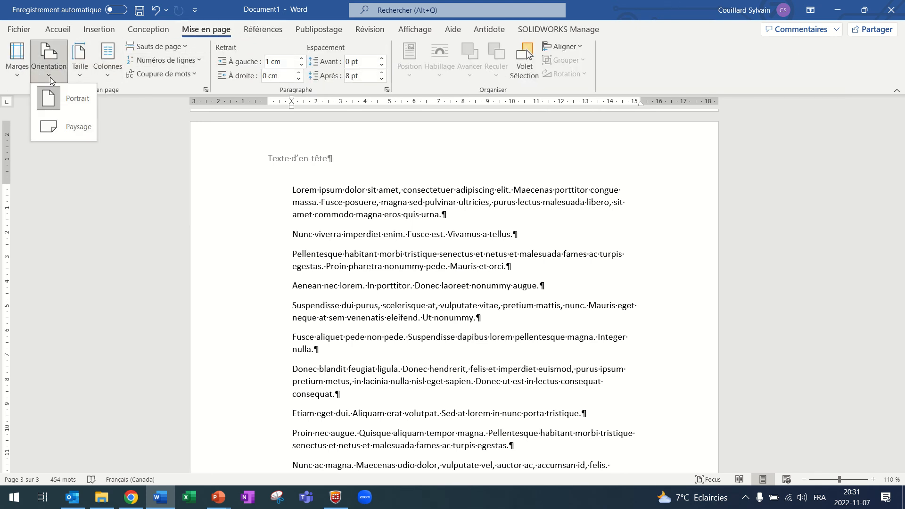
click(63, 129)
scroll(242, 206, up, 3)
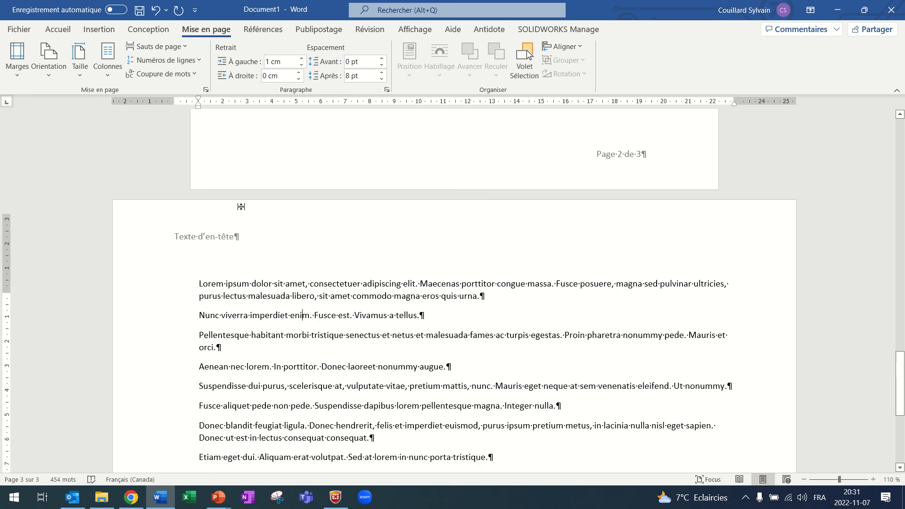
Compare the page orientation, header and footer of the second page with those of the third page.
scroll(508, 217, up, 4)
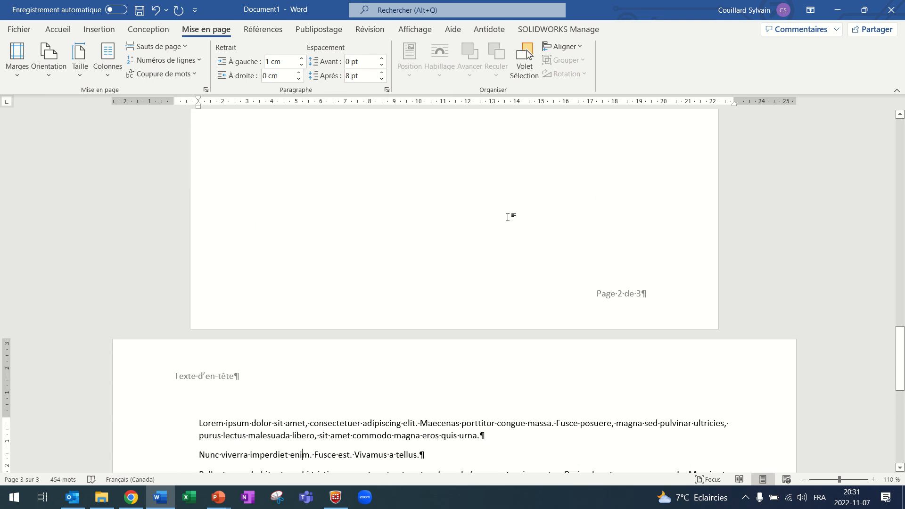
scroll(366, 184, up, 2)
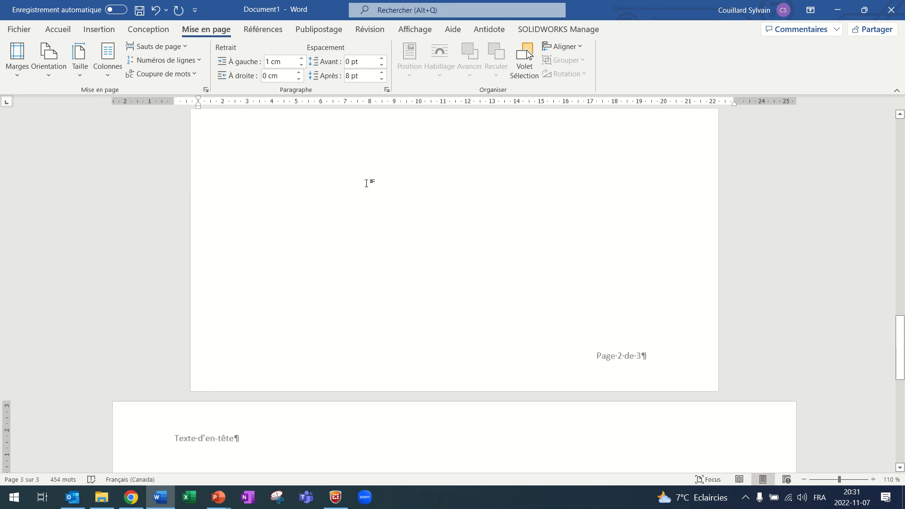
scroll(367, 186, down, 3)
scroll(366, 186, down, 6)
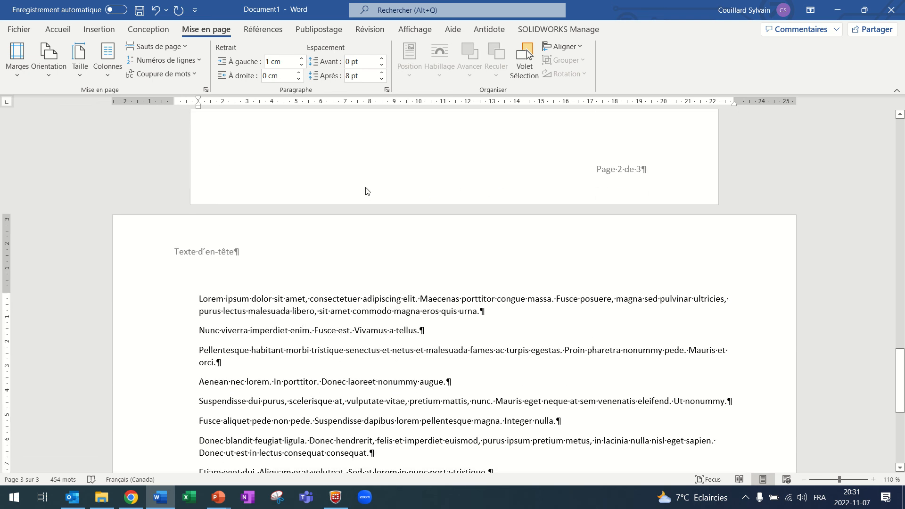
scroll(365, 189, down, 6)
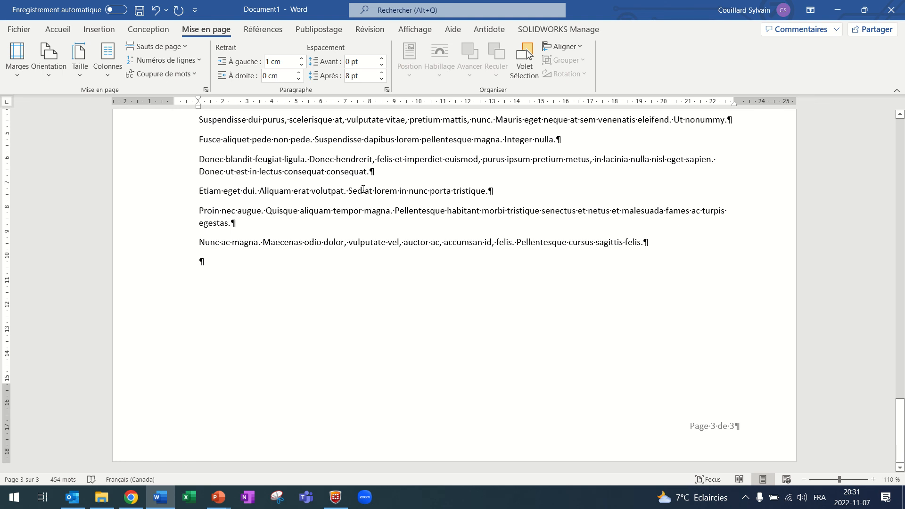
scroll(362, 189, up, 8)
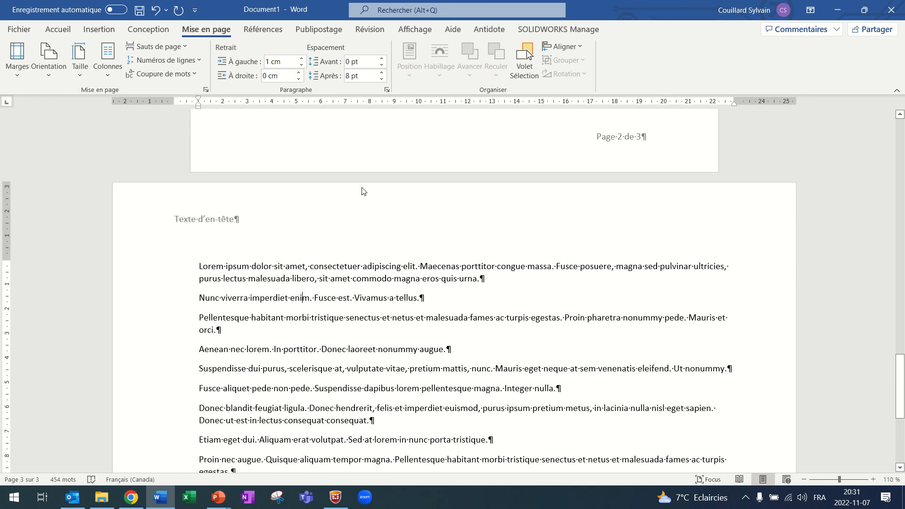
Save the document to the desktop (Bureau) as a Word document named Test Word.
click(21, 31)
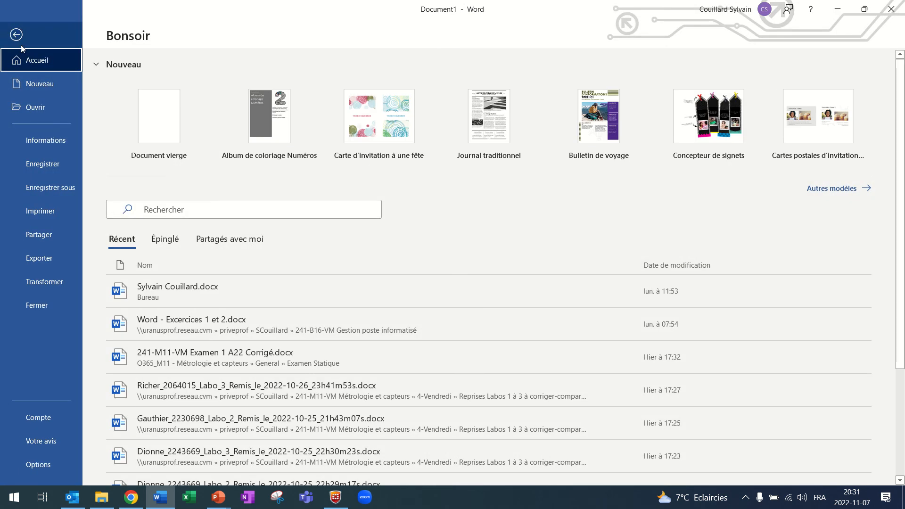
click(46, 144)
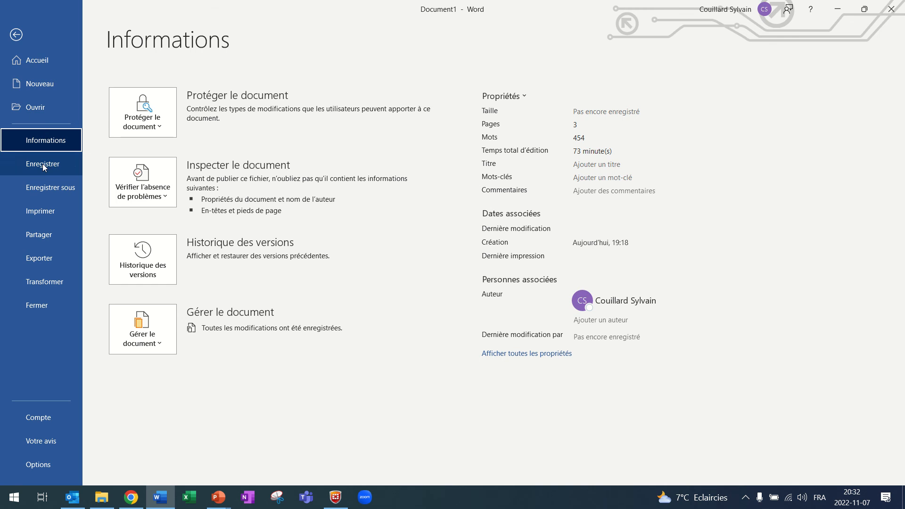
click(44, 188)
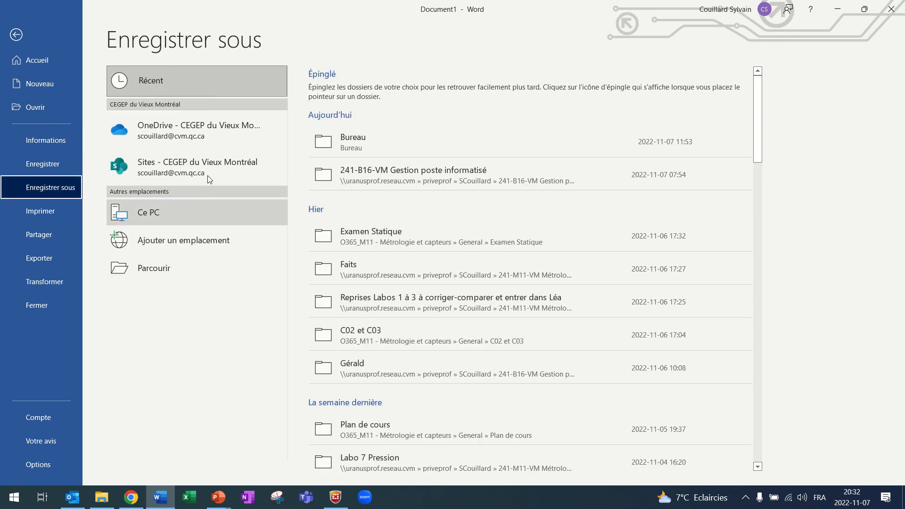
click(348, 138)
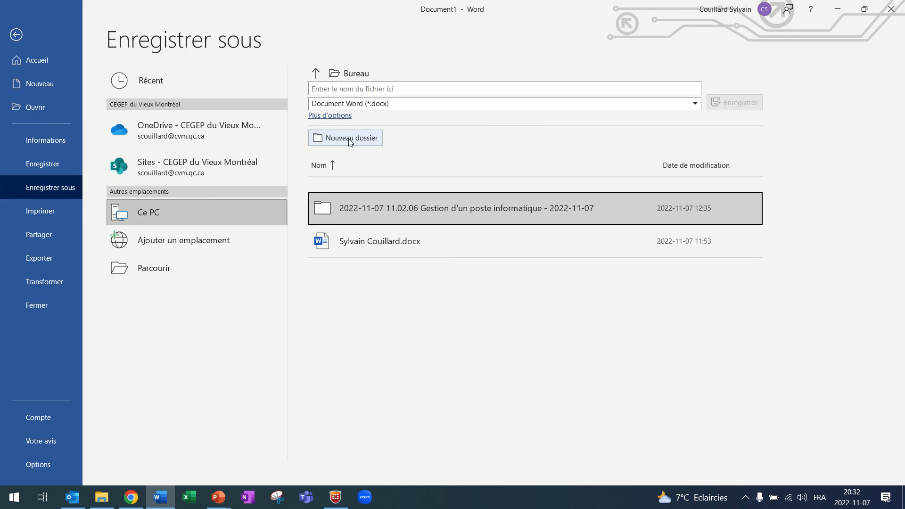
click(358, 90)
text(test Word)
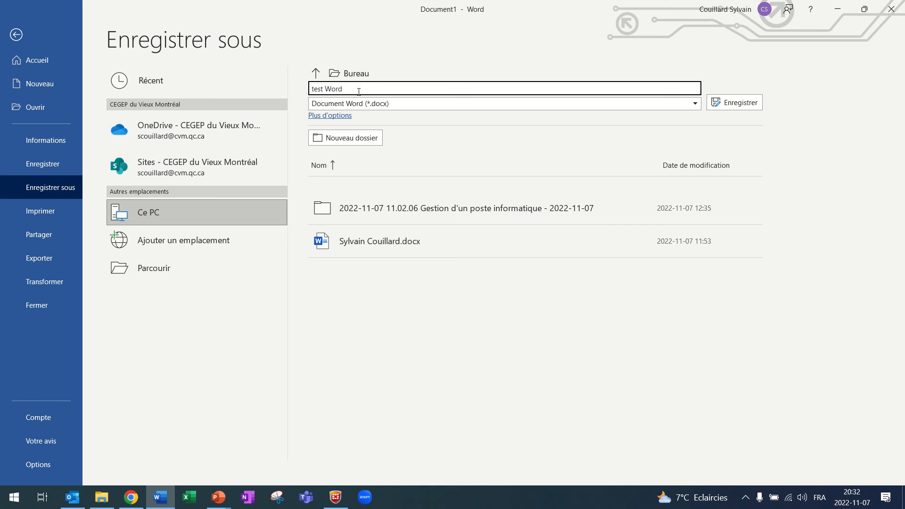
key(Home)
key(Delete)
text(T)
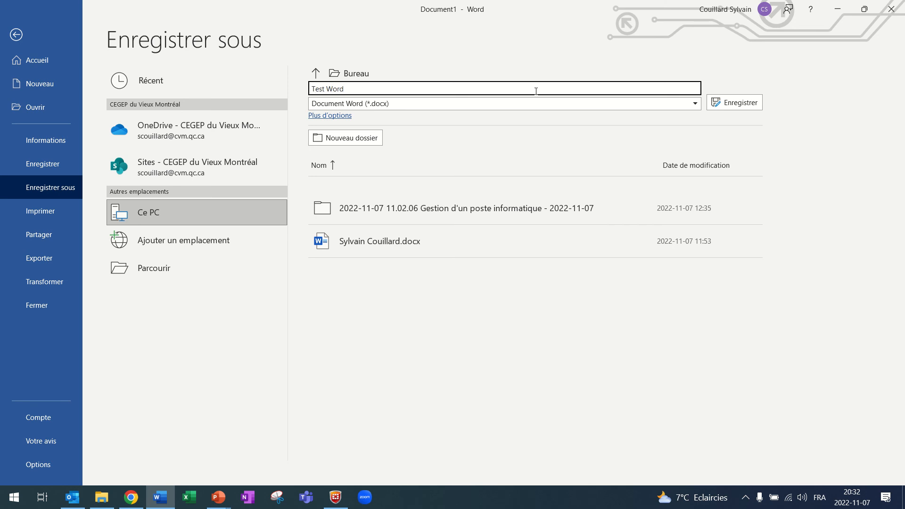
click(751, 106)
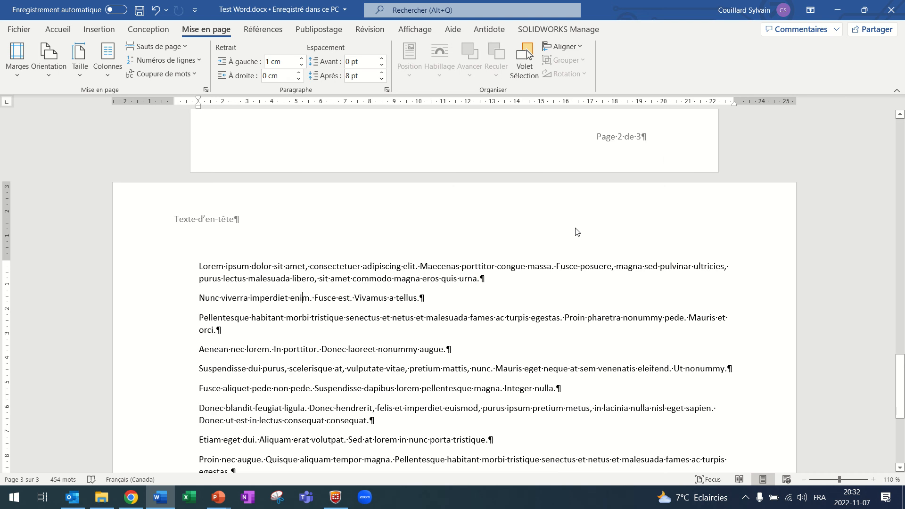
Insert an online picture from the Pomme category, the red apple with a green leaf, at the second page's section break.
scroll(575, 230, down, 3)
scroll(574, 229, up, 9)
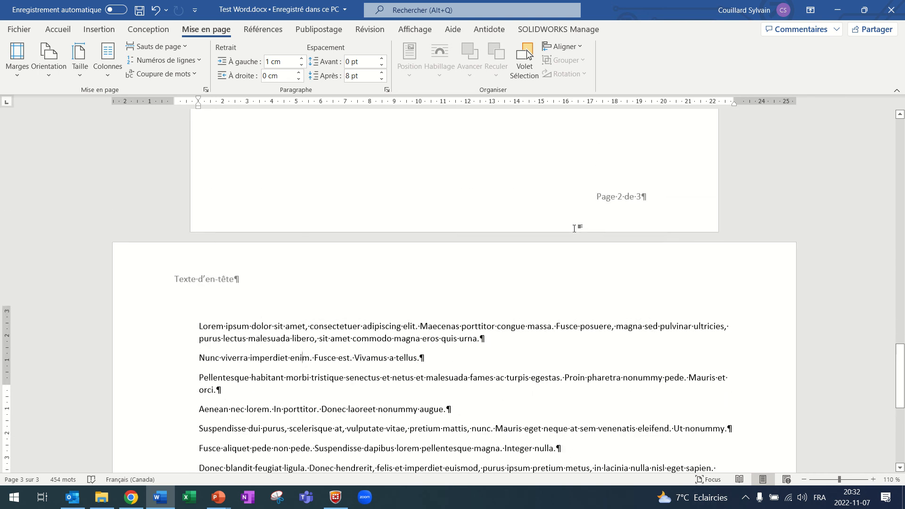
scroll(575, 229, up, 10)
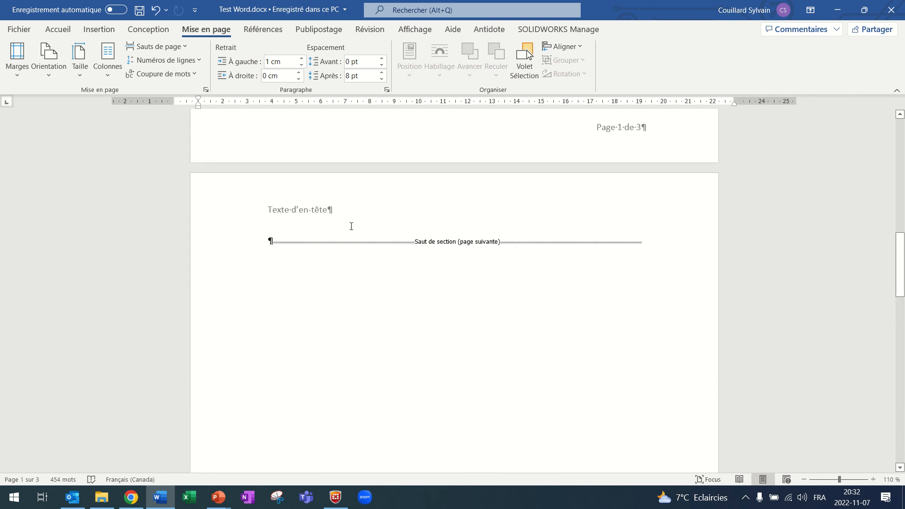
click(272, 241)
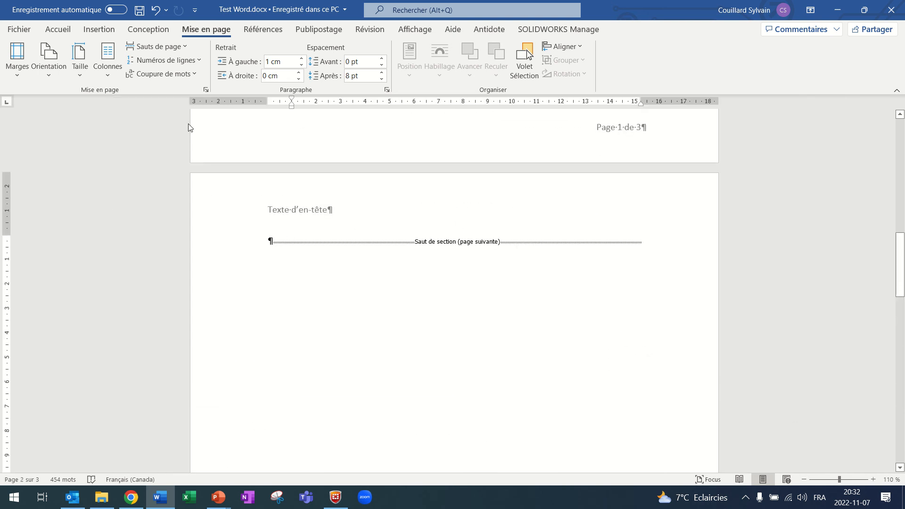
click(99, 29)
click(131, 69)
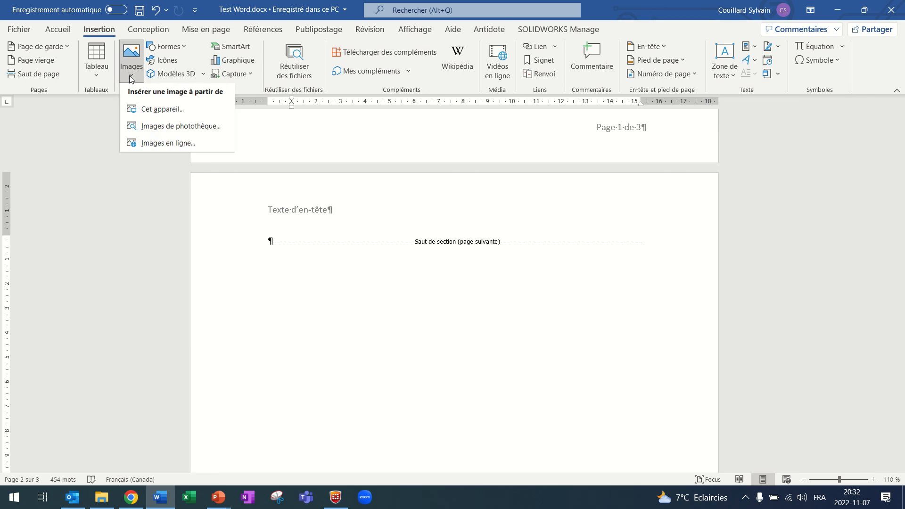
click(161, 145)
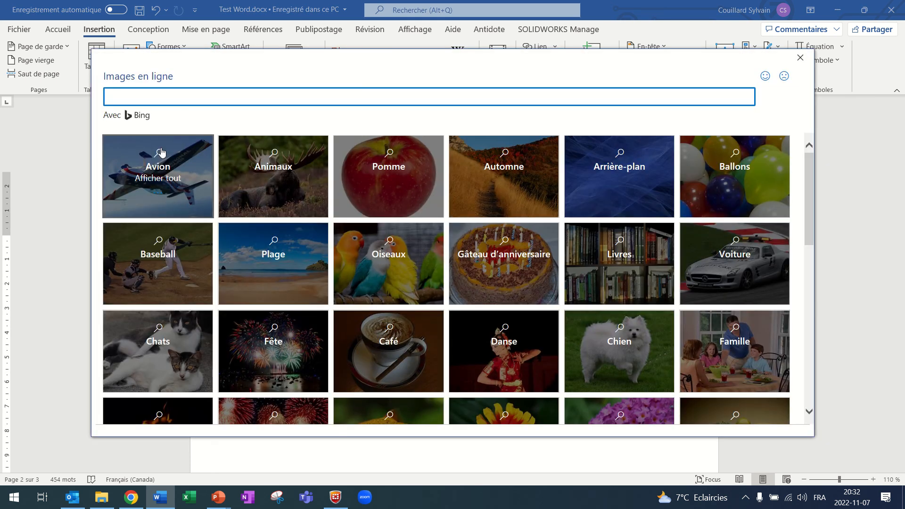
click(395, 169)
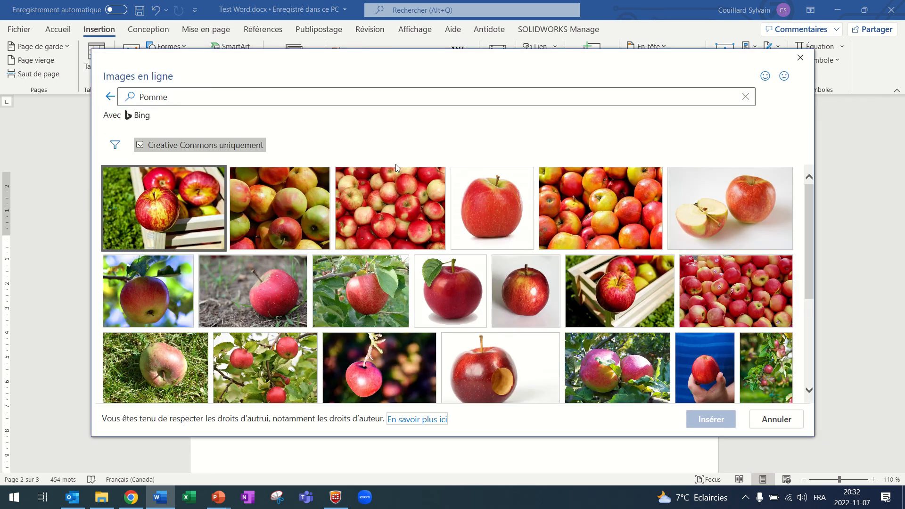
click(464, 290)
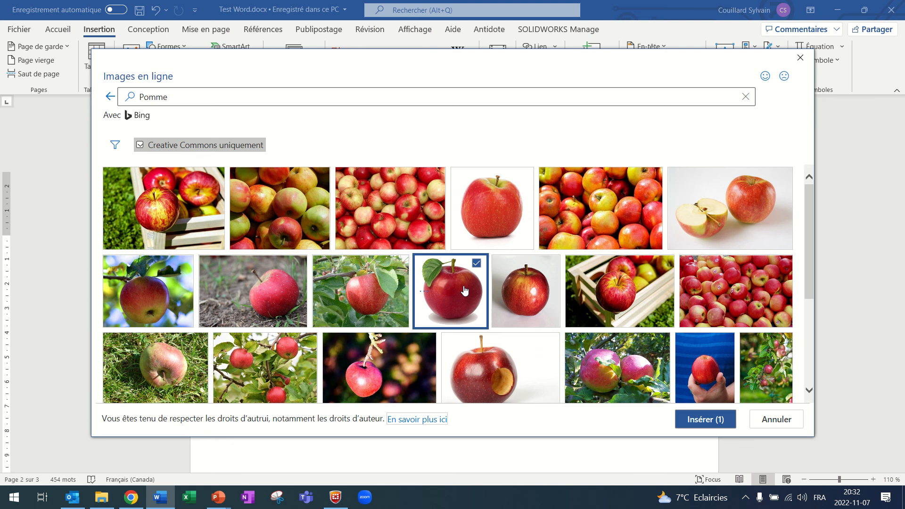
click(707, 419)
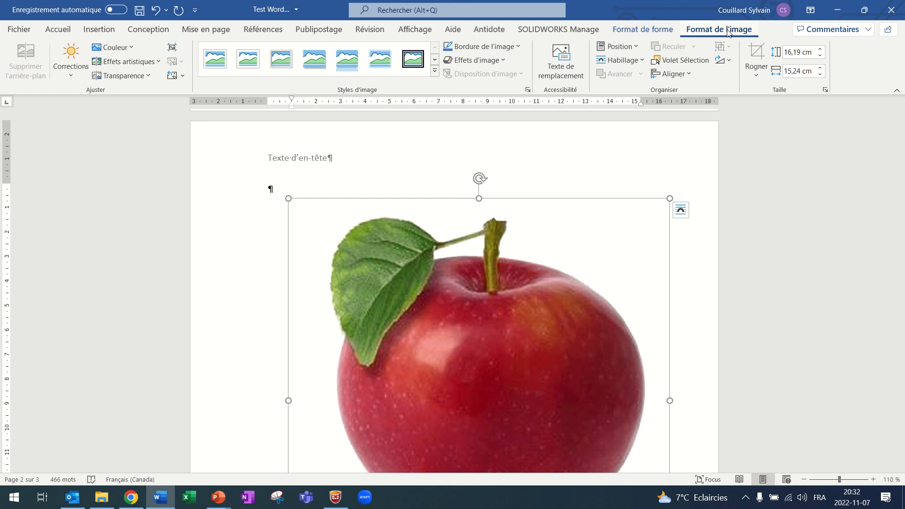
Examine the crop options (Rogner) for the apple picture, including the shapes offered under Rogner à la forme.
click(756, 76)
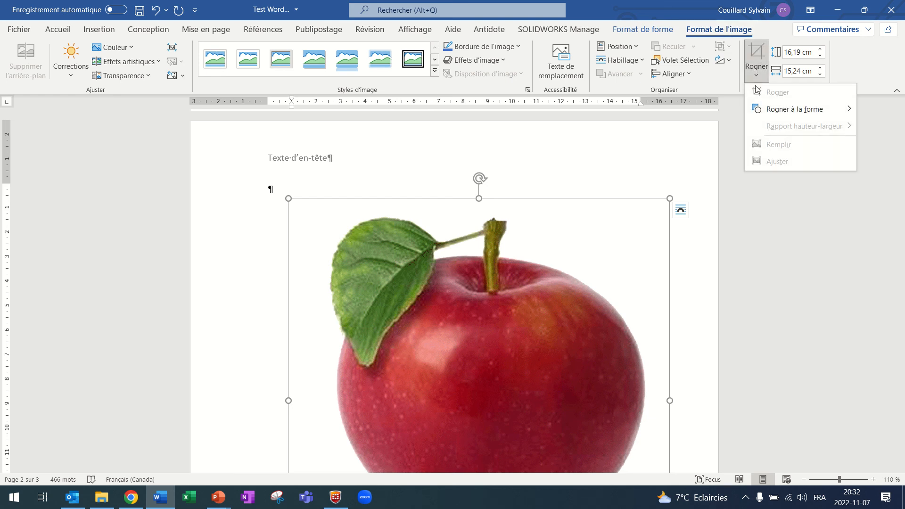
mouse_move(785, 109)
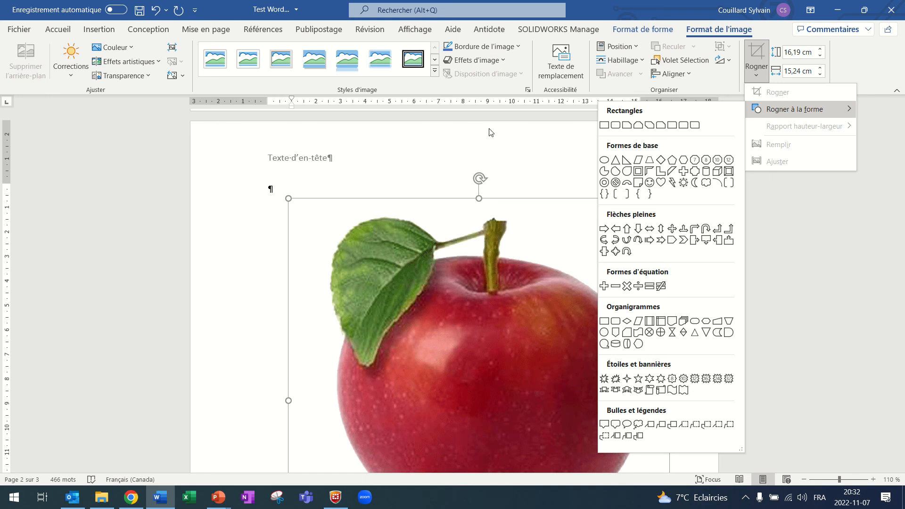
click(426, 151)
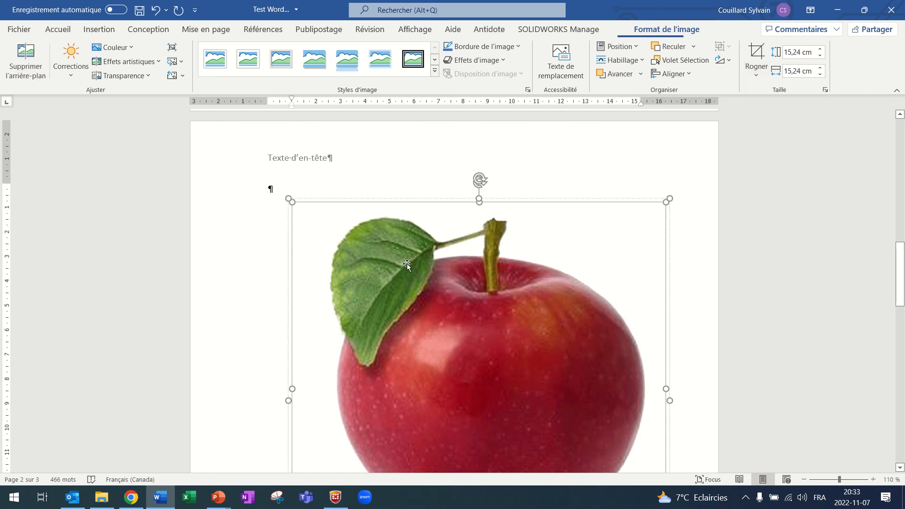
Shrink the apple picture with its caption proportionally to about 11.3 cm high and 10.6 cm wide.
click(318, 173)
click(433, 306)
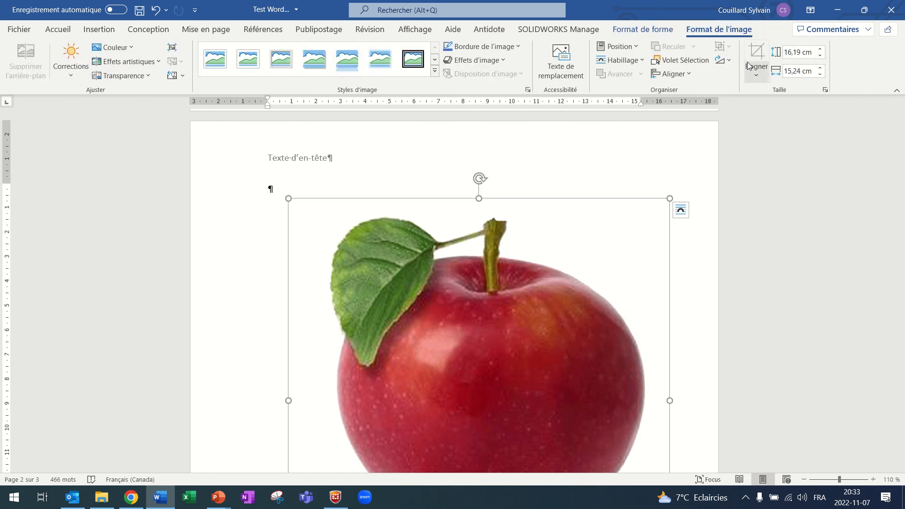
drag(666, 198, 332, 321)
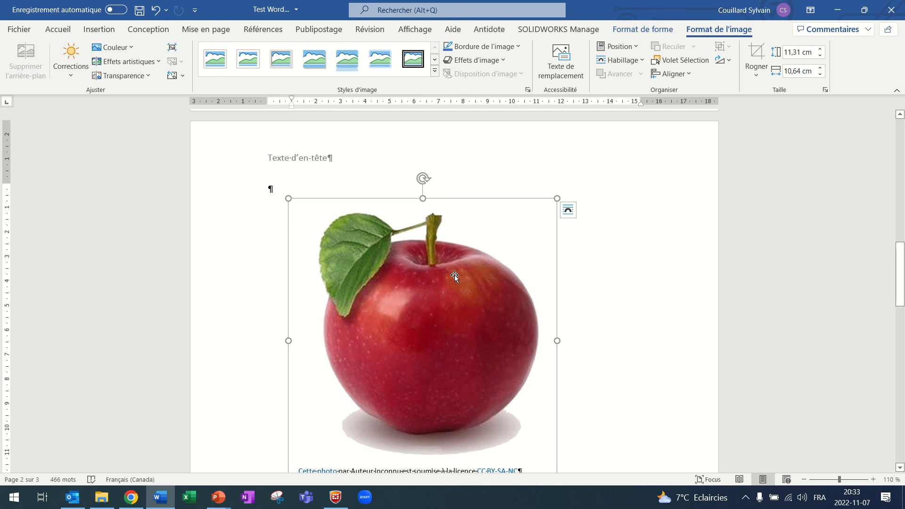
Set the apple picture's text wrapping to in front of text (Devant le texte).
scroll(457, 275, down, 2)
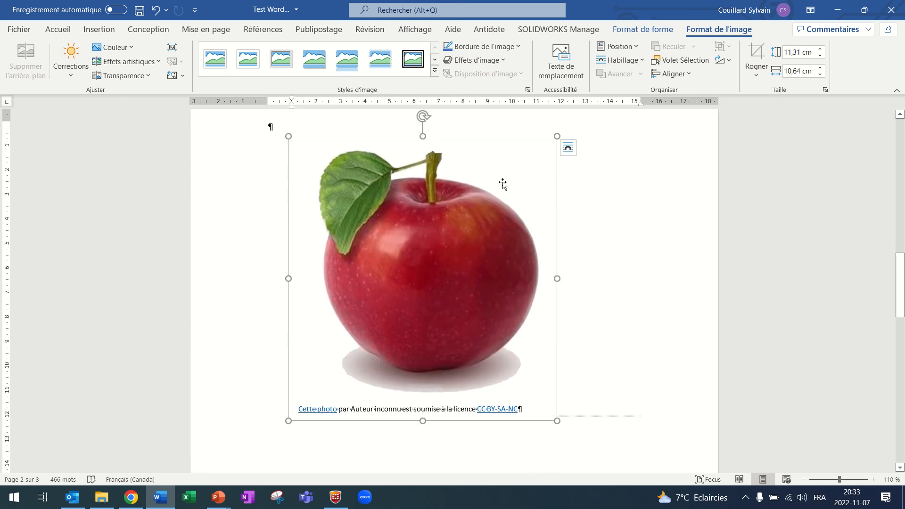
click(569, 149)
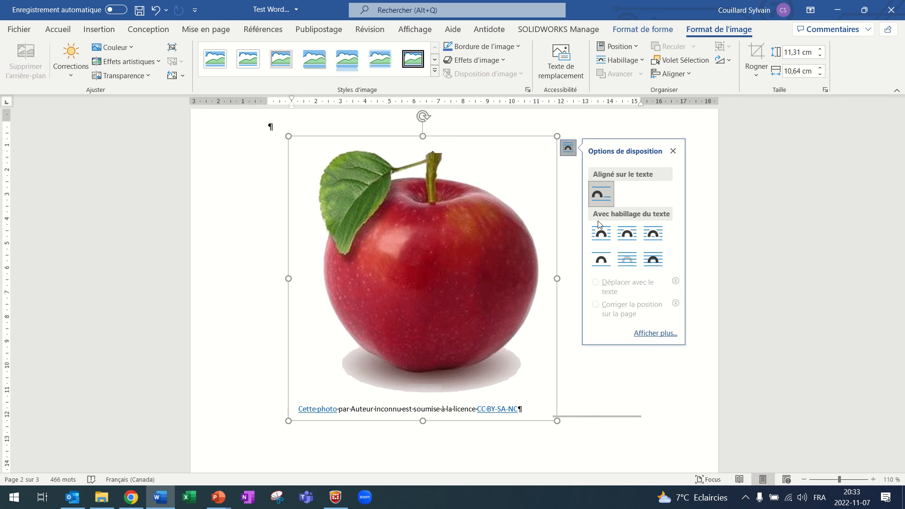
click(653, 262)
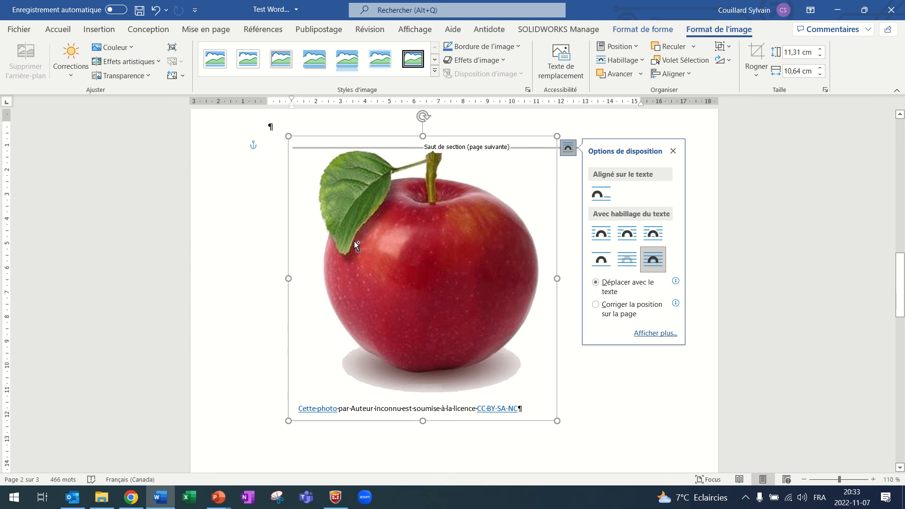
Cut the apple picture from the second page and paste it at the page break on the first page.
key(Delete)
scroll(358, 245, up, 5)
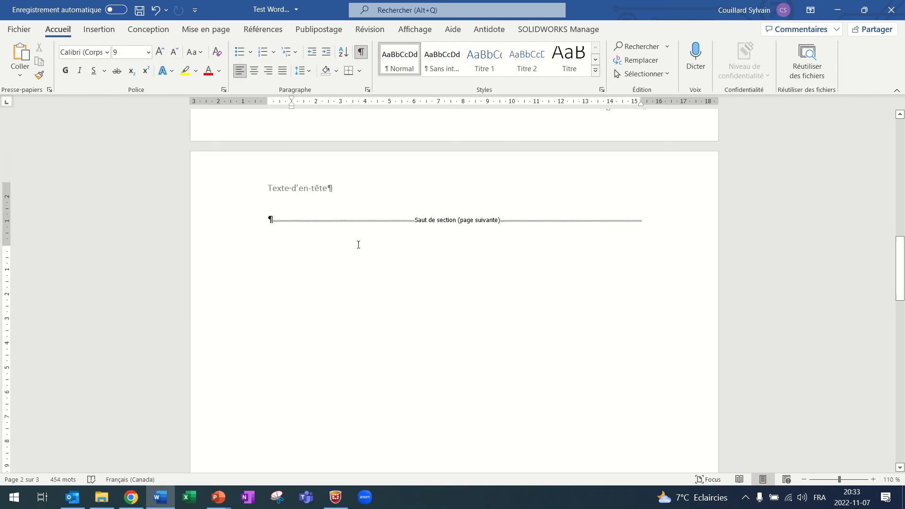
scroll(358, 245, up, 4)
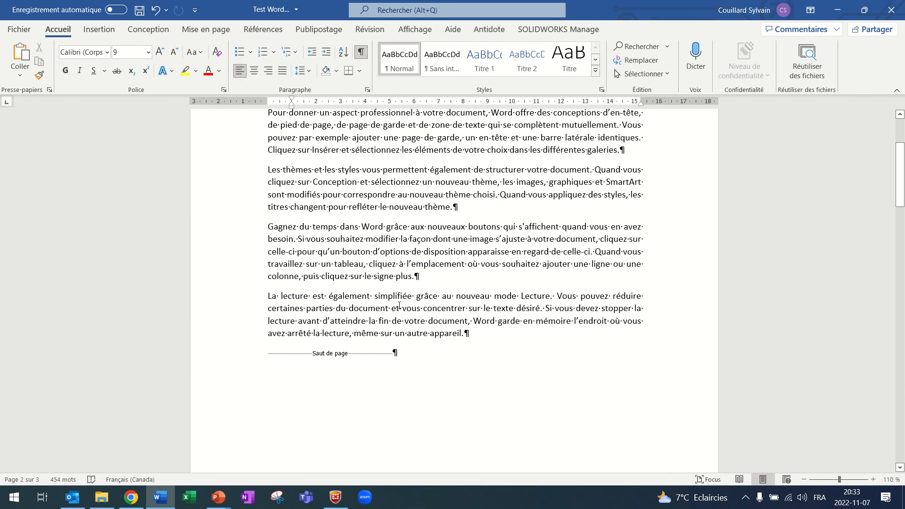
click(279, 349)
key(ctrl+v)
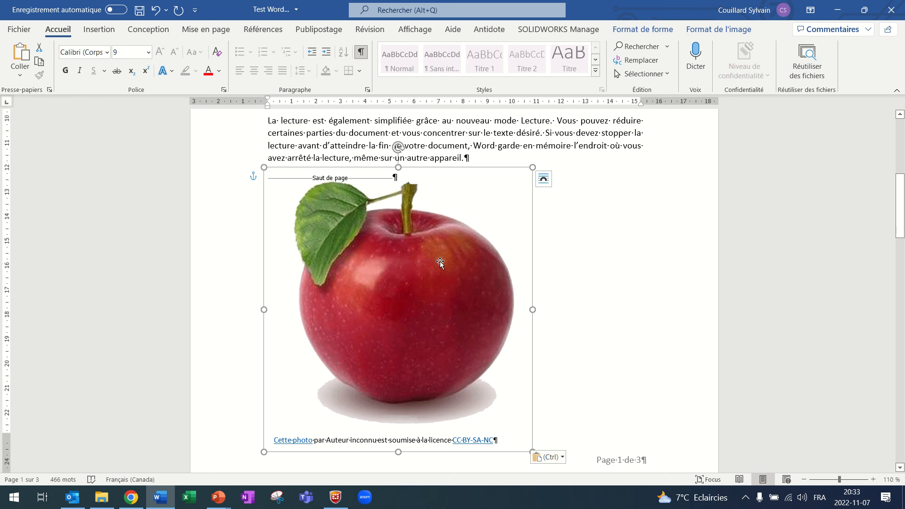
Move the apple picture to the right margin, overlapping the end of the last paragraph, and rotate it counterclockwise.
drag(440, 262, 550, 238)
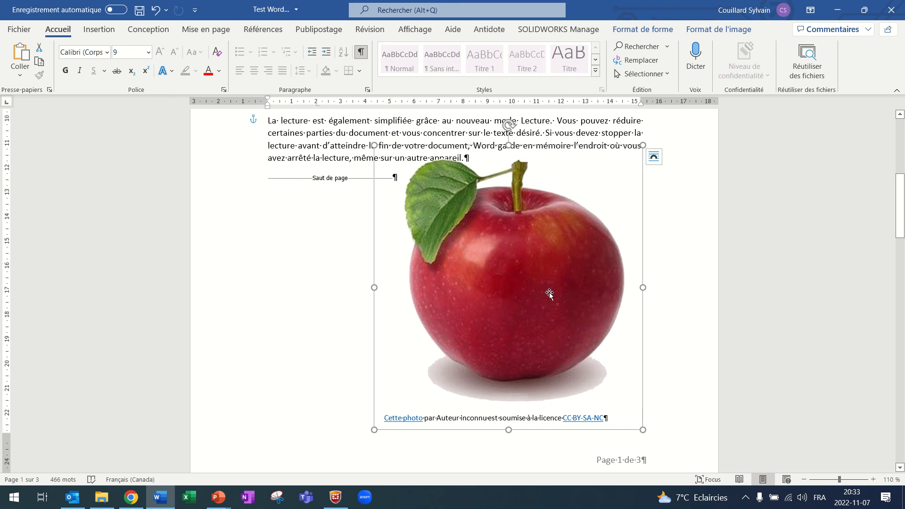
drag(509, 125, 420, 151)
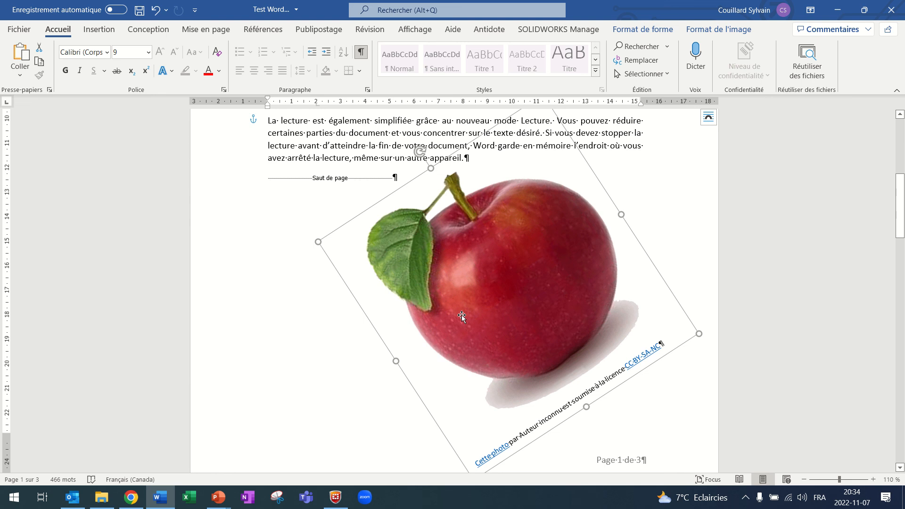
Lock the apple picture's anchor (Ancrer) in its advanced position layout options.
right_click(534, 270)
click(489, 271)
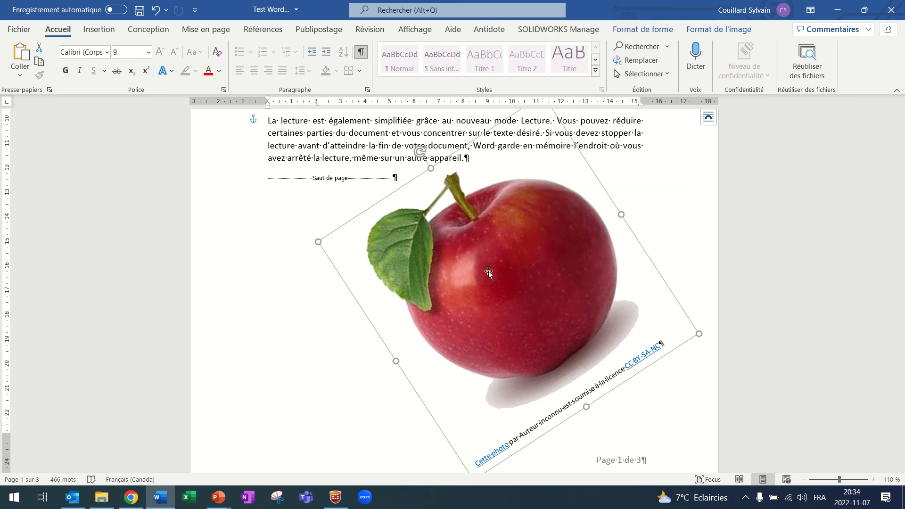
click(710, 119)
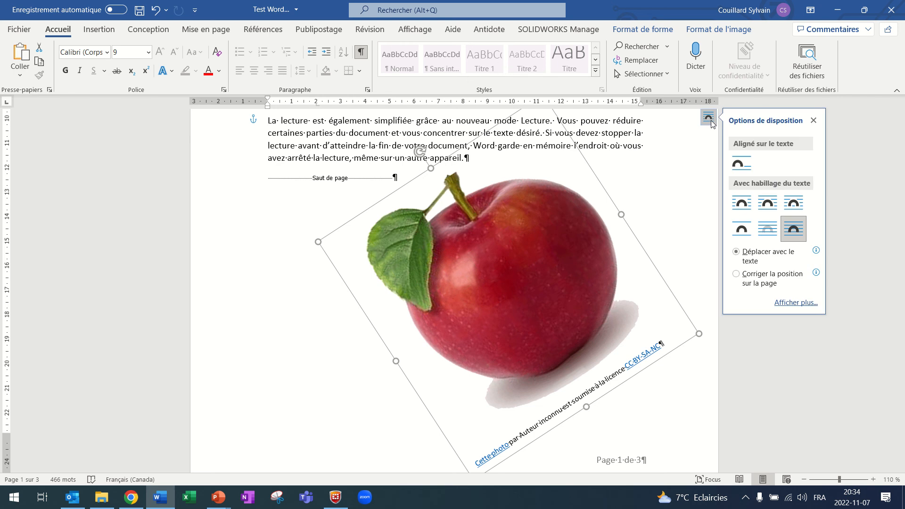
click(792, 304)
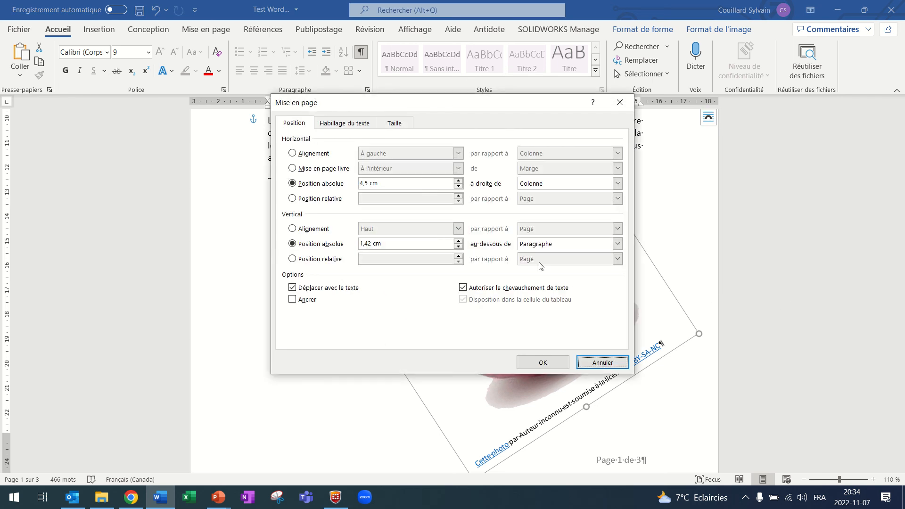
click(292, 299)
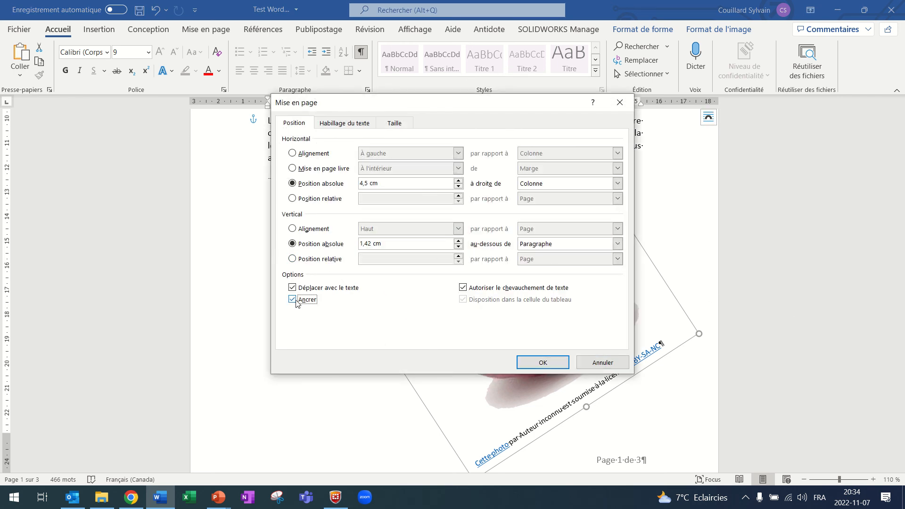
click(535, 363)
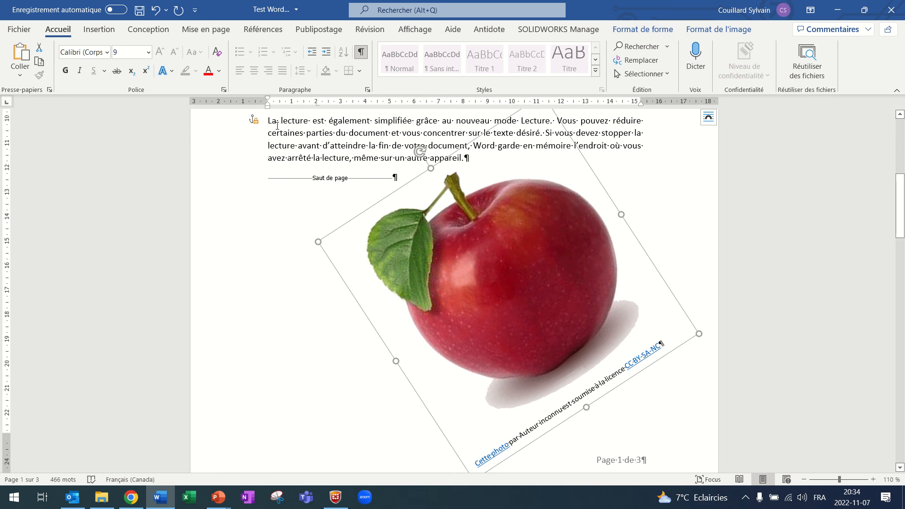
Add an empty paragraph, the text "Fdf" and two more empty paragraphs just before the page break on the first page.
scroll(328, 169, up, 4)
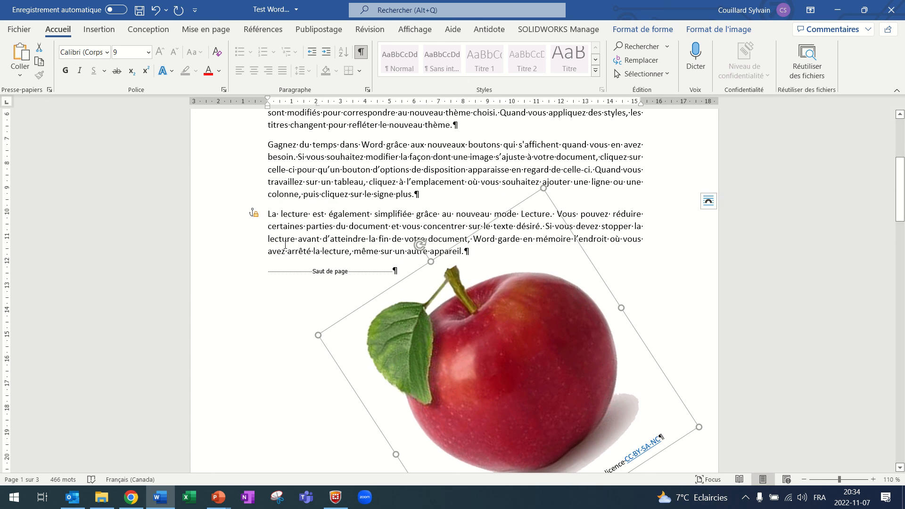
click(272, 272)
key(Return)
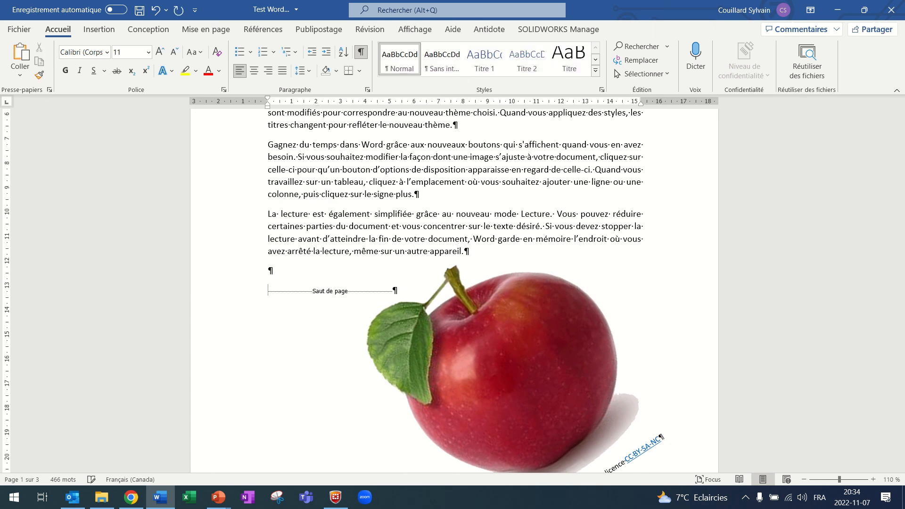
text(Fdf)
key(Return)
key(Return)
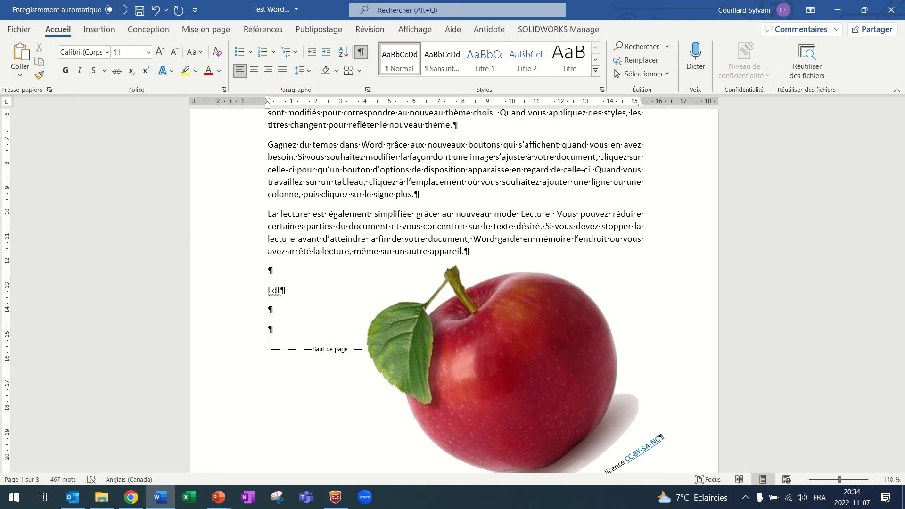
Insert two empty paragraphs after the paragraph ending with "cliquez sur le signe plus.".
click(426, 195)
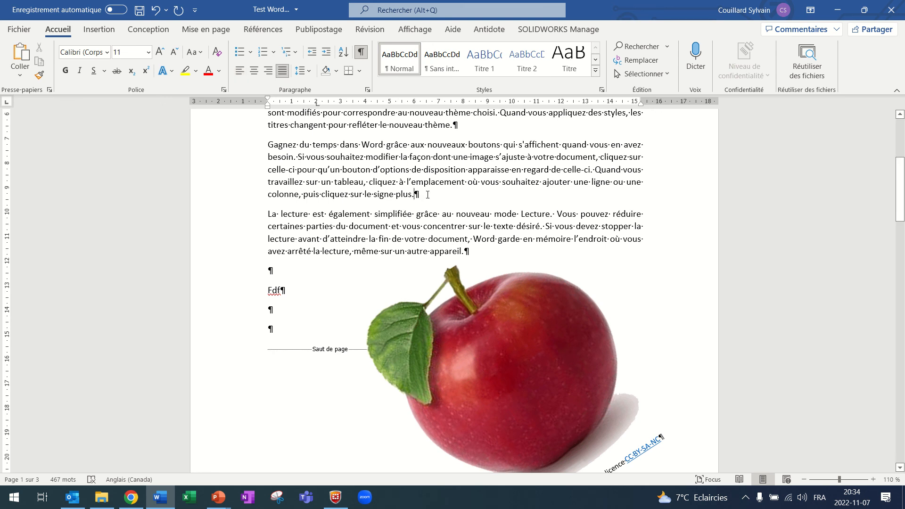
key(Return)
key(Return)
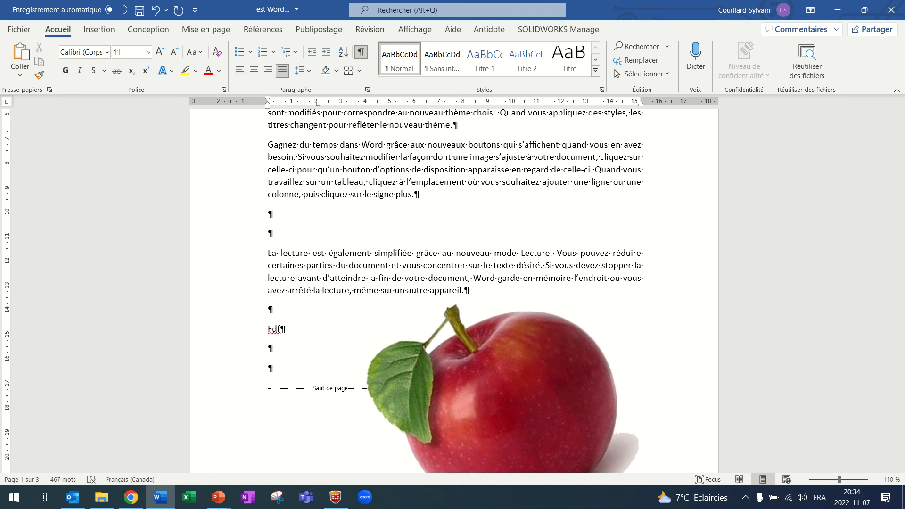